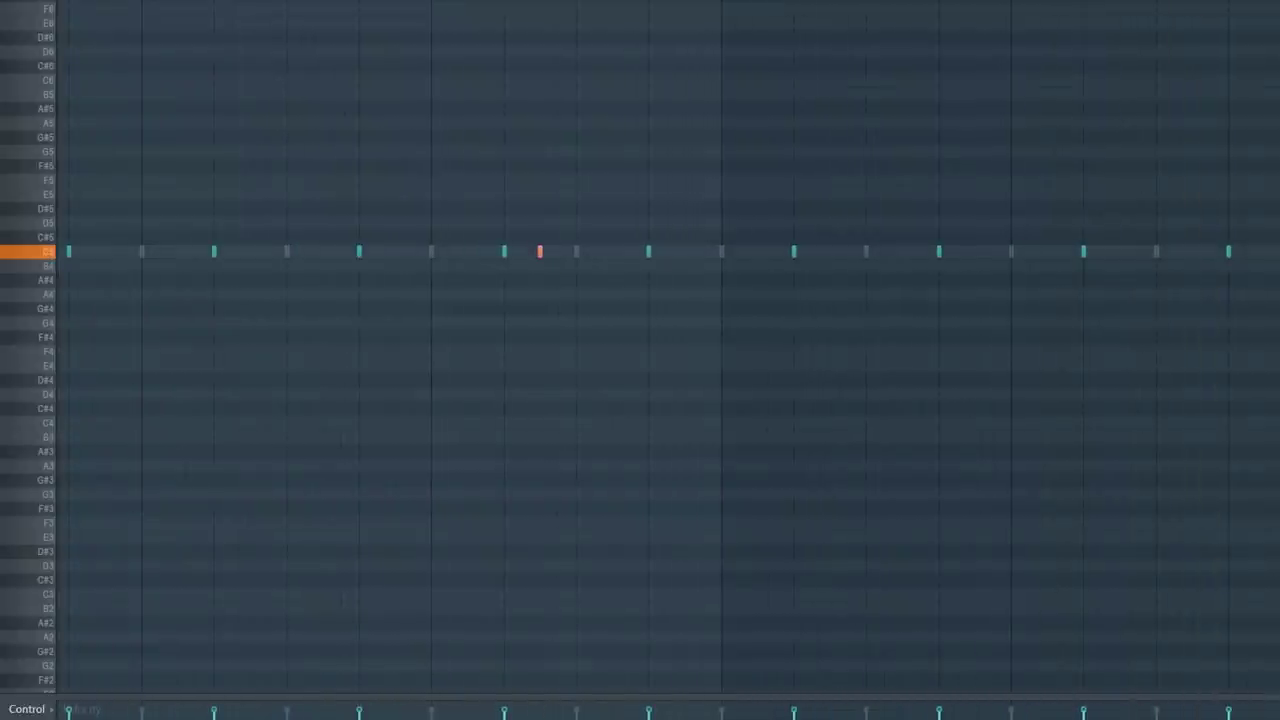
Fill the 202hat10 channel on every 2 steps and raise the low-cut frequency of band 1 in its parametric EQ
{"action": "scroll", "coordinate": [640, 360], "scroll_direction": "down", "scroll_amount": 3}
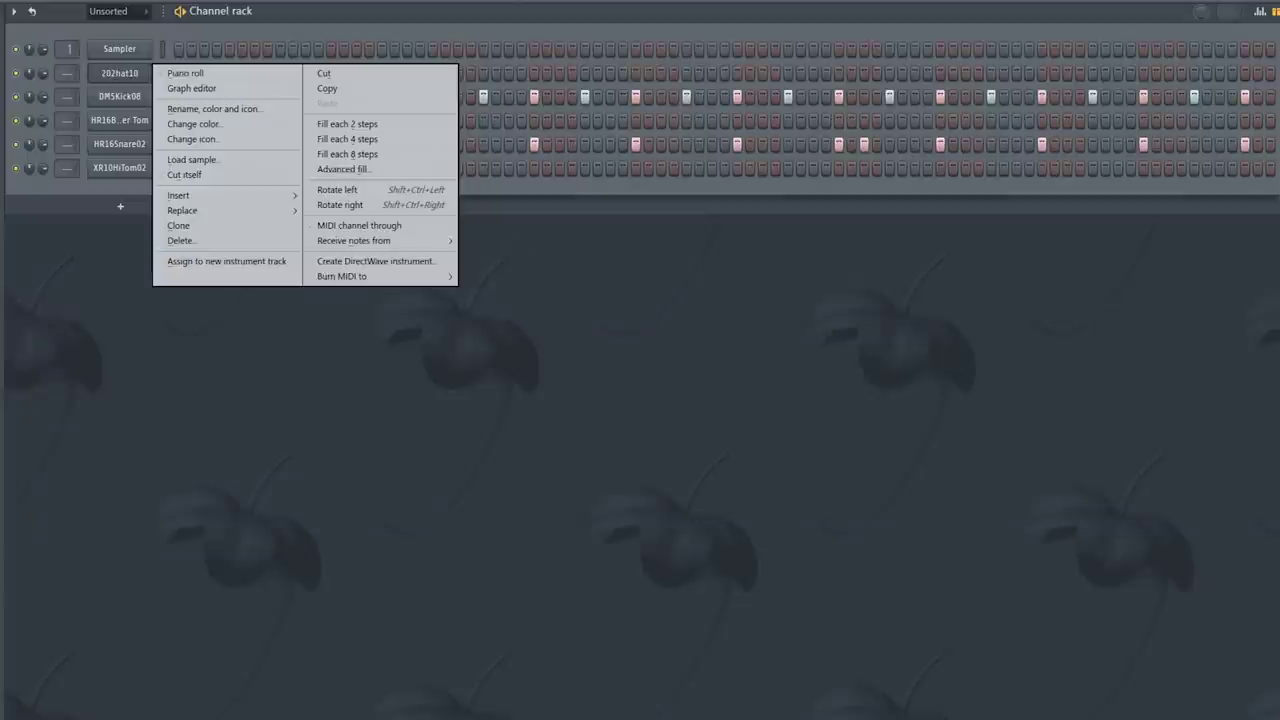
{"action": "left_click", "coordinate": [347, 124]}
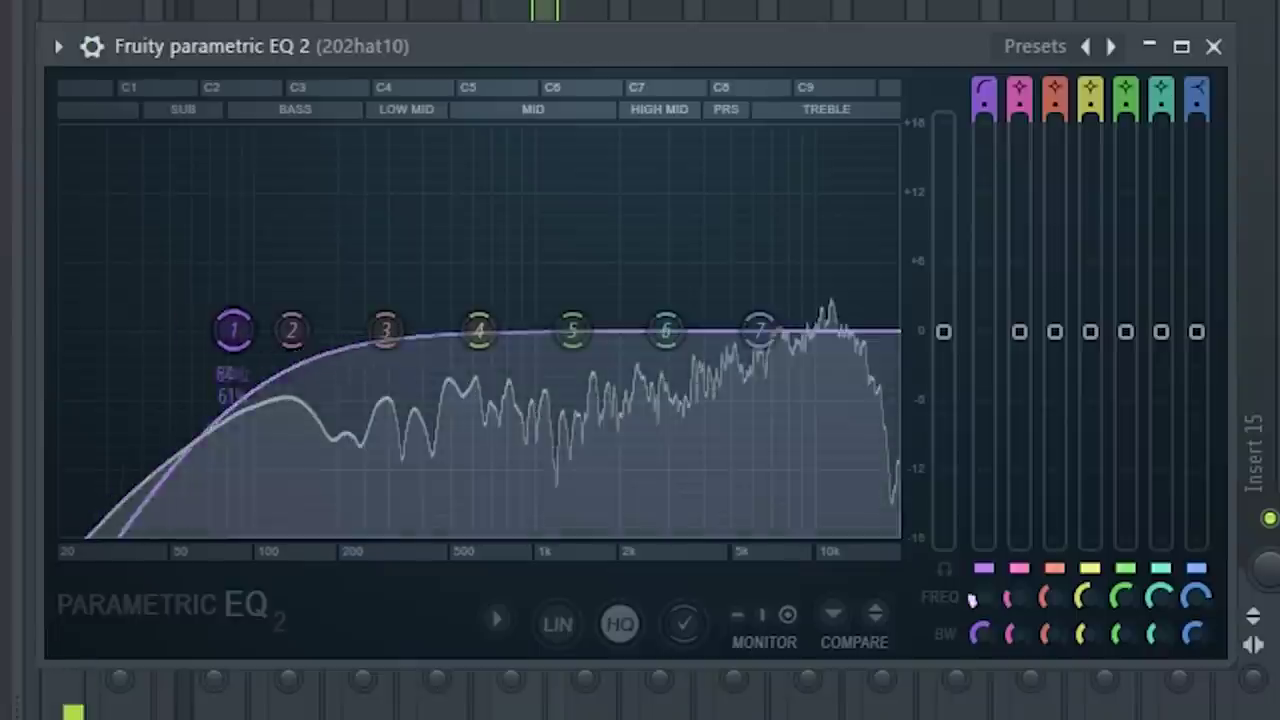
{"action": "left_click_drag", "start_coordinate": [971, 598], "coordinate": [971, 527]}
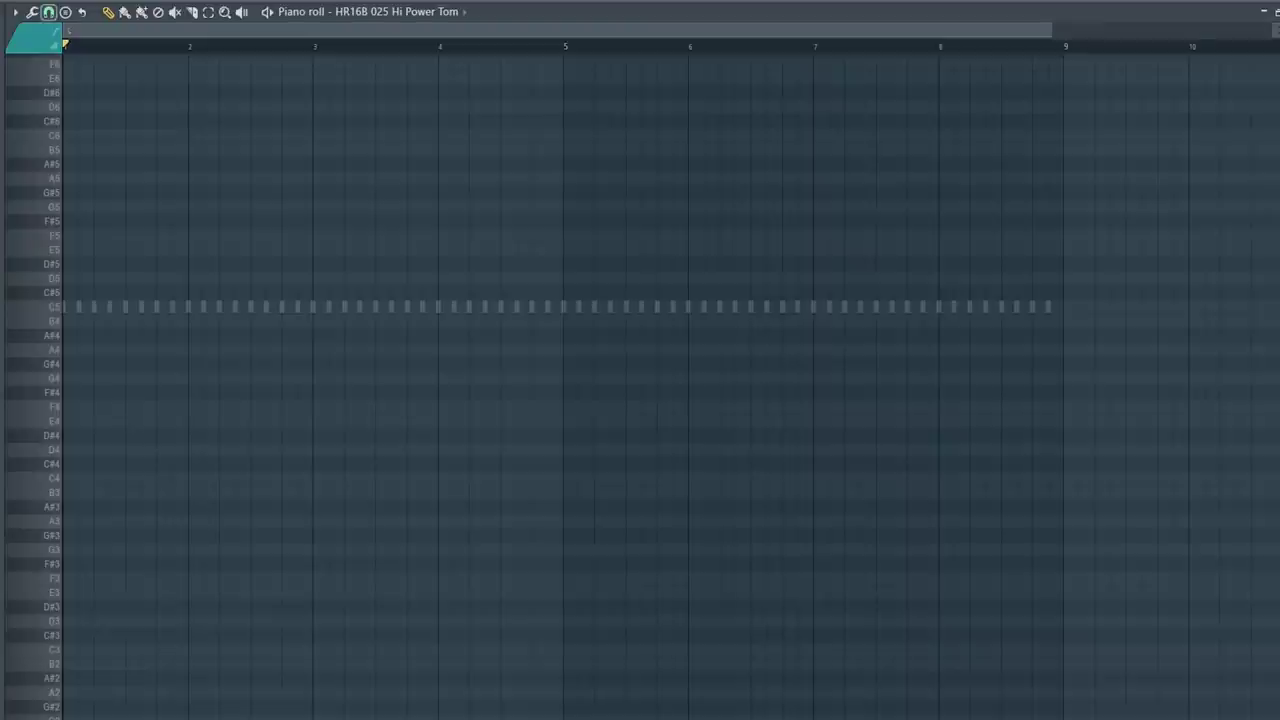
Set the piano roll snap to 1/4 beat for the Hi Power Tom channel
{"action": "left_click", "coordinate": [48, 12]}
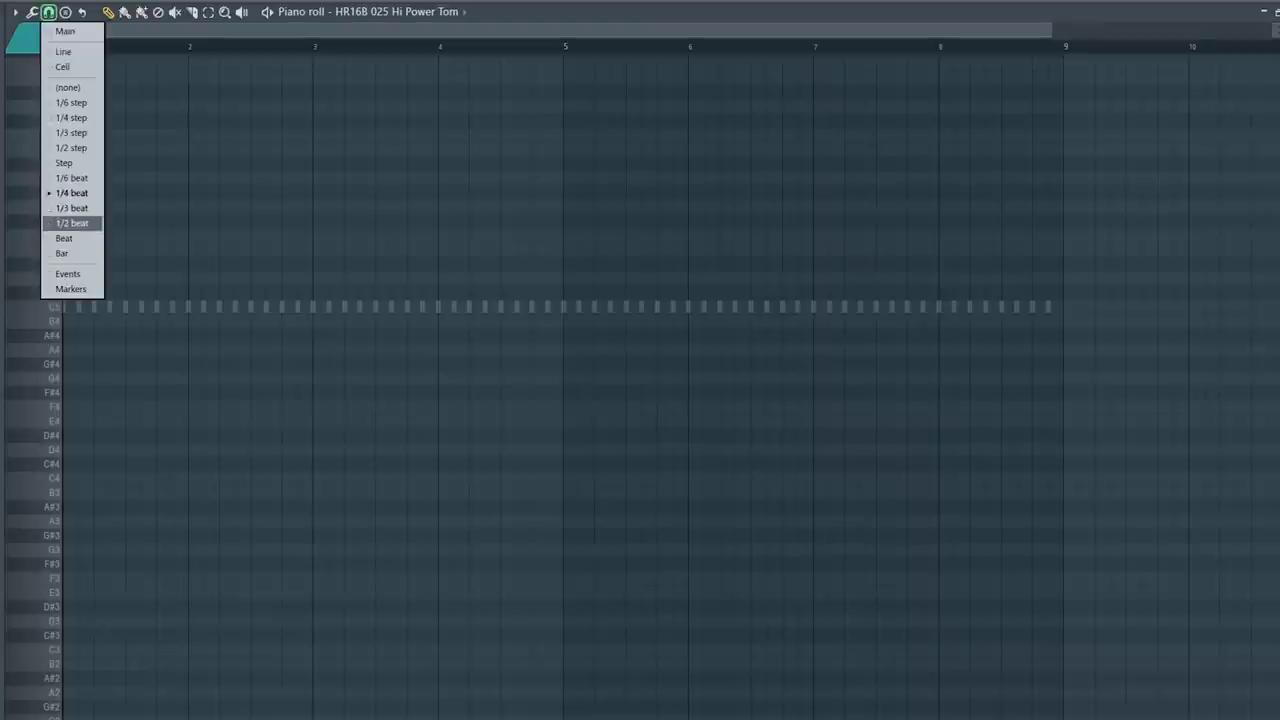
{"action": "left_click", "coordinate": [72, 193]}
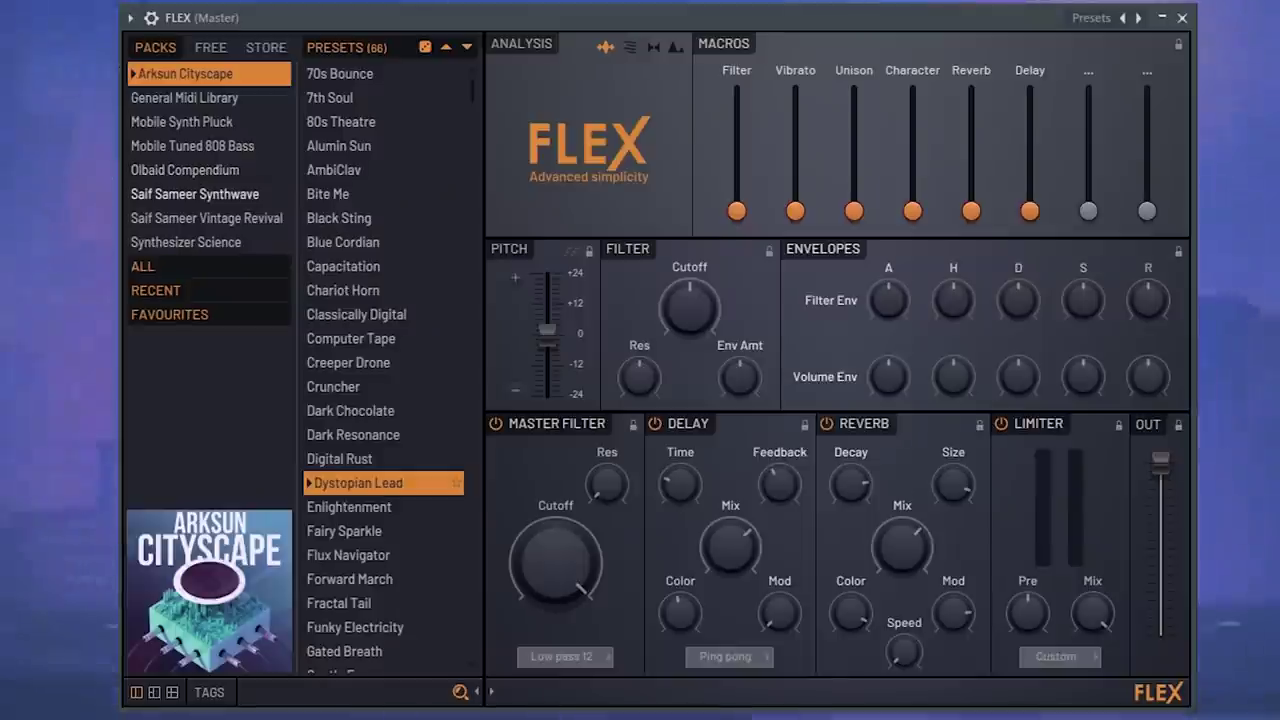
Choose the Saif Sameer Synthwave pack in FLEX and filter its presets by the Bass type
{"action": "left_click", "coordinate": [195, 194]}
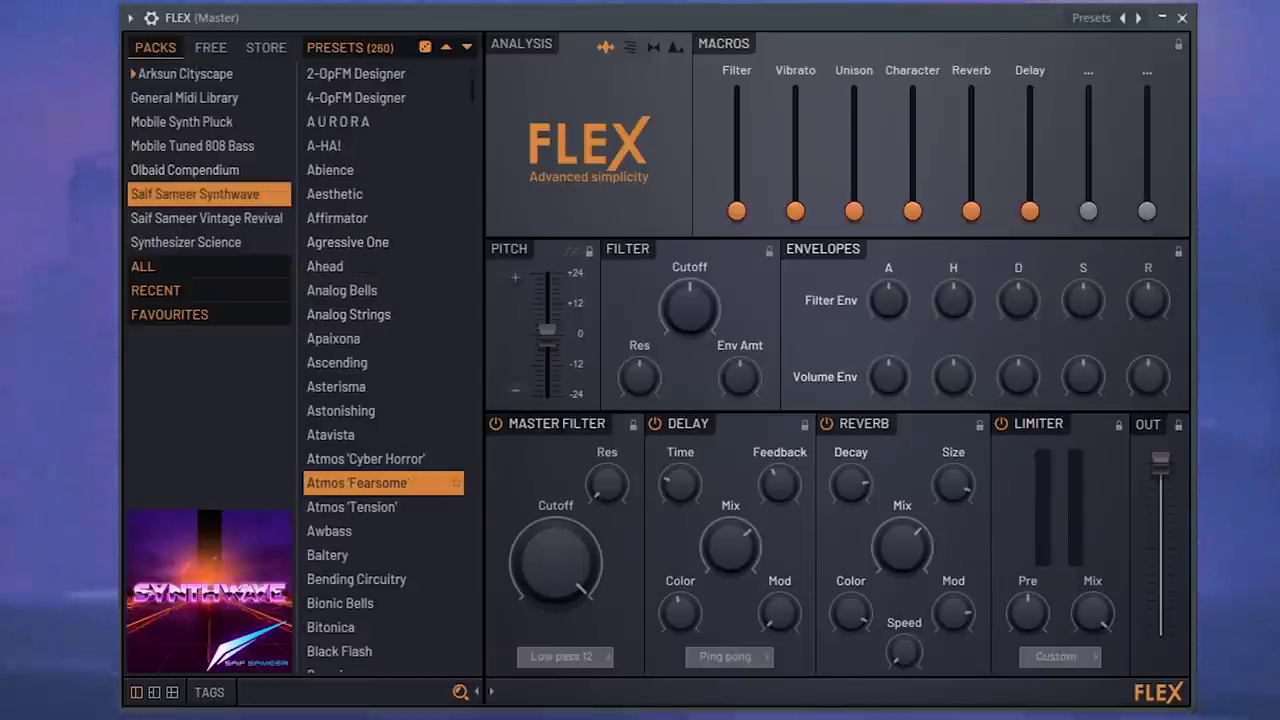
{"action": "left_click", "coordinate": [209, 692]}
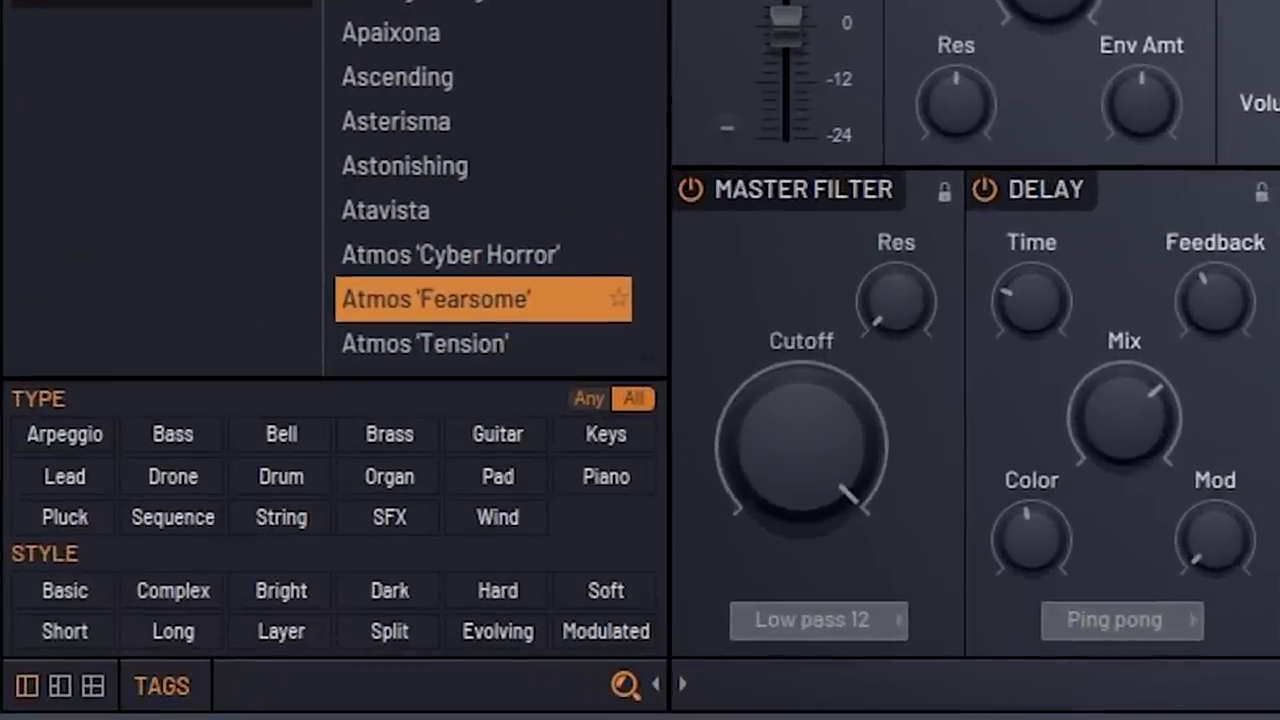
{"action": "left_click", "coordinate": [215, 556]}
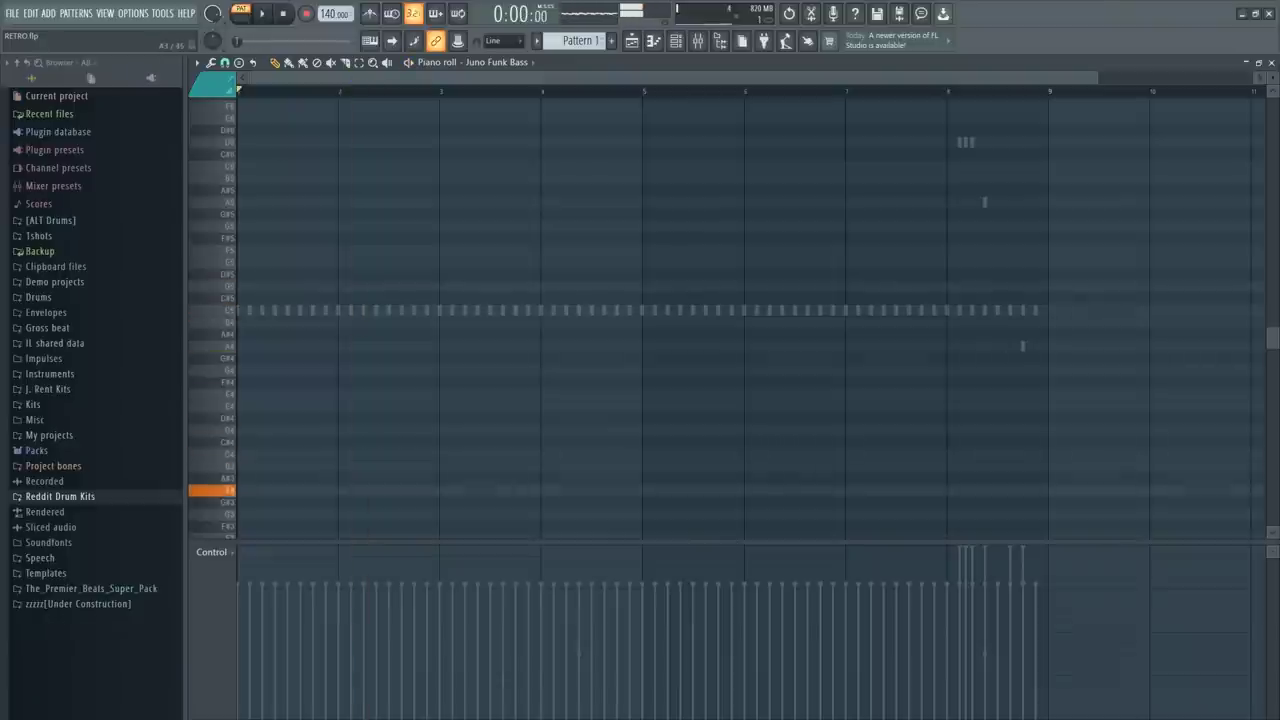
Raise a group of notes at the end of the repeated D3 run in the Juno Funk Bass line to F3
{"action": "scroll", "coordinate": [745, 310], "scroll_direction": "down", "scroll_amount": 3}
{"action": "scroll", "coordinate": [745, 310], "scroll_direction": "down", "scroll_amount": 3}
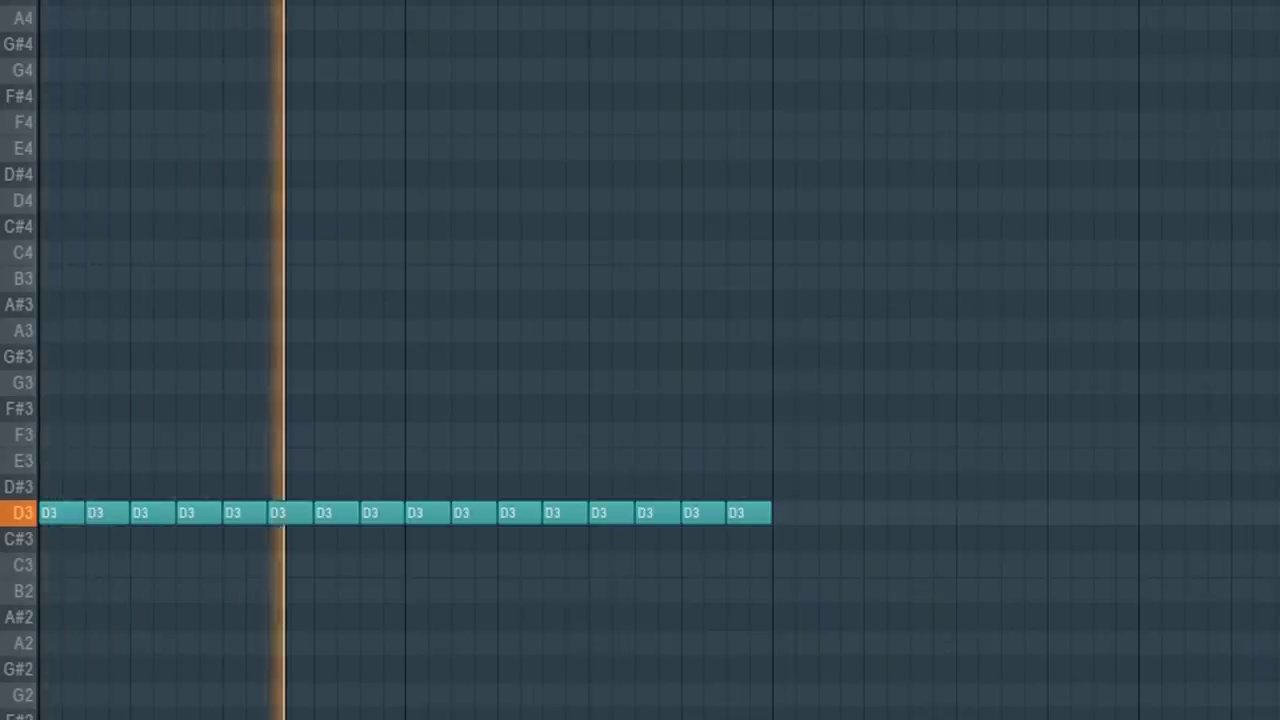
{"action": "left_click_drag", "start_coordinate": [603, 449], "coordinate": [801, 575]}
{"action": "left_click_drag", "start_coordinate": [816, 512], "coordinate": [814, 434]}
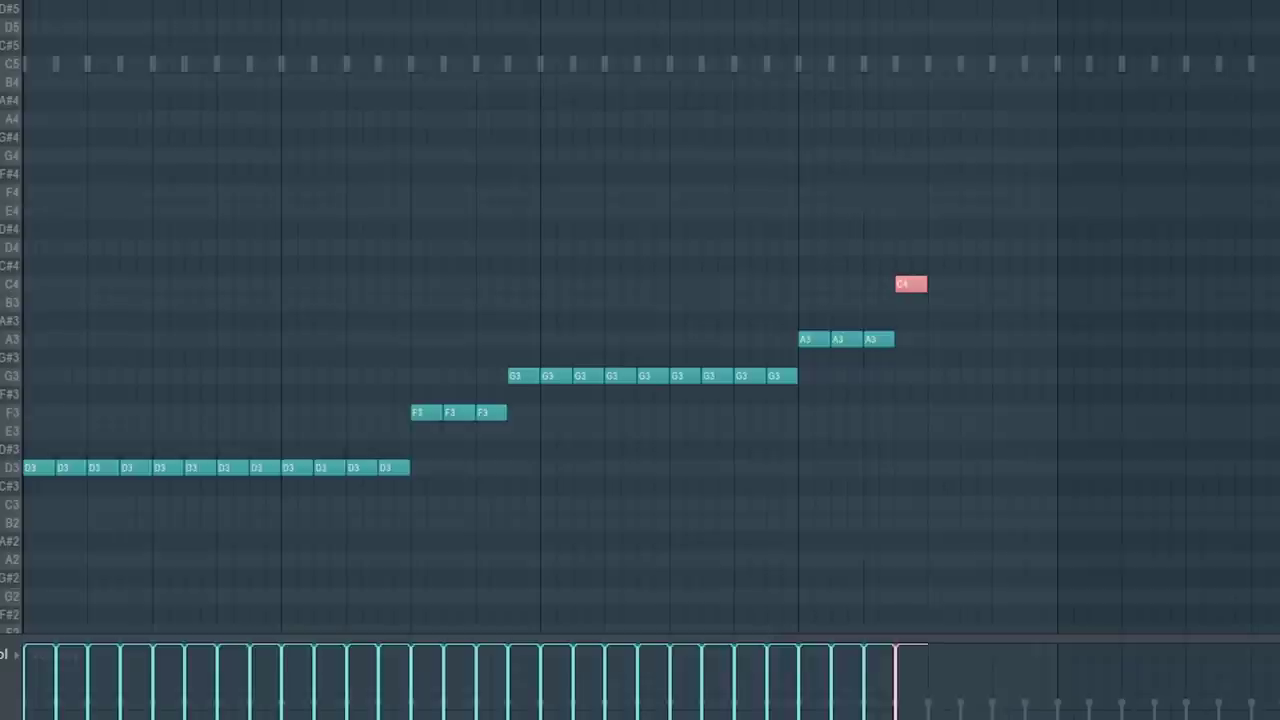
Continue the bass line after the A3 notes with three C4 notes followed by a D4 note
{"action": "key", "text": "shift+Down"}
{"action": "key", "text": "shift+Down"}
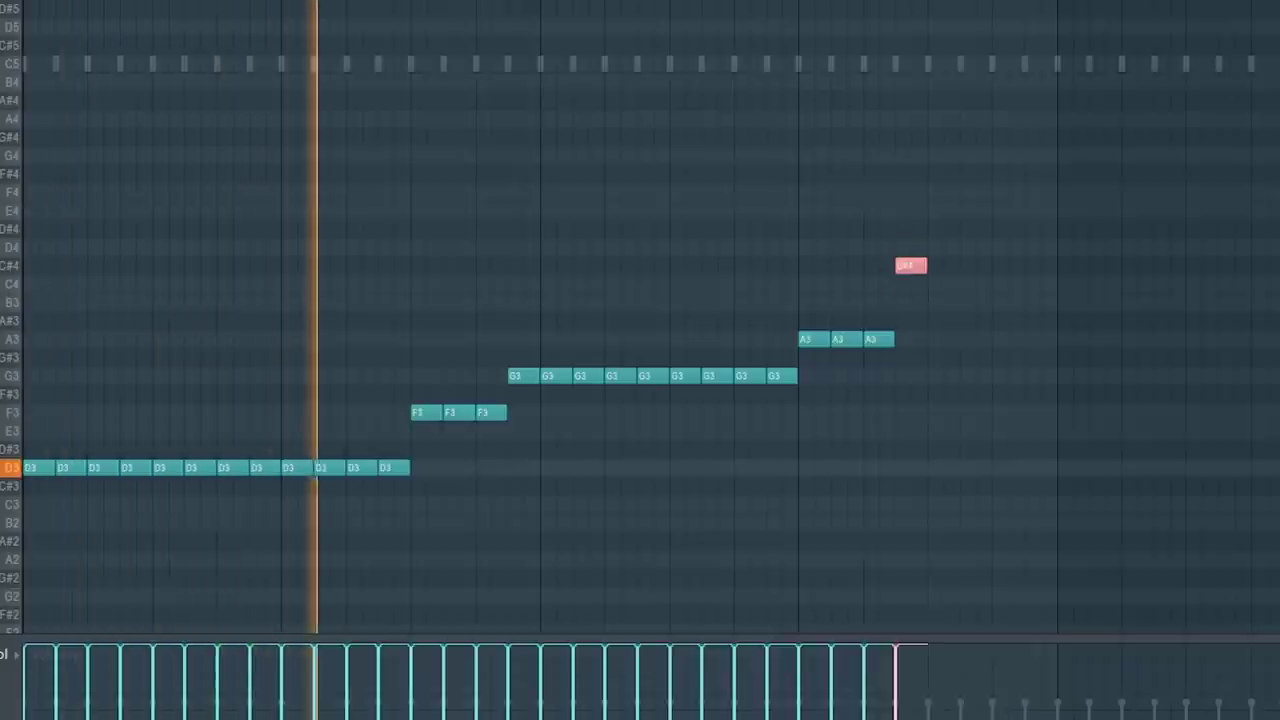
{"action": "key", "text": "ctrl+b"}
{"action": "key", "text": "ctrl+b"}
{"action": "key", "text": "ctrl+b"}
{"action": "key", "text": "shift+Up"}
{"action": "key", "text": "shift+Up"}
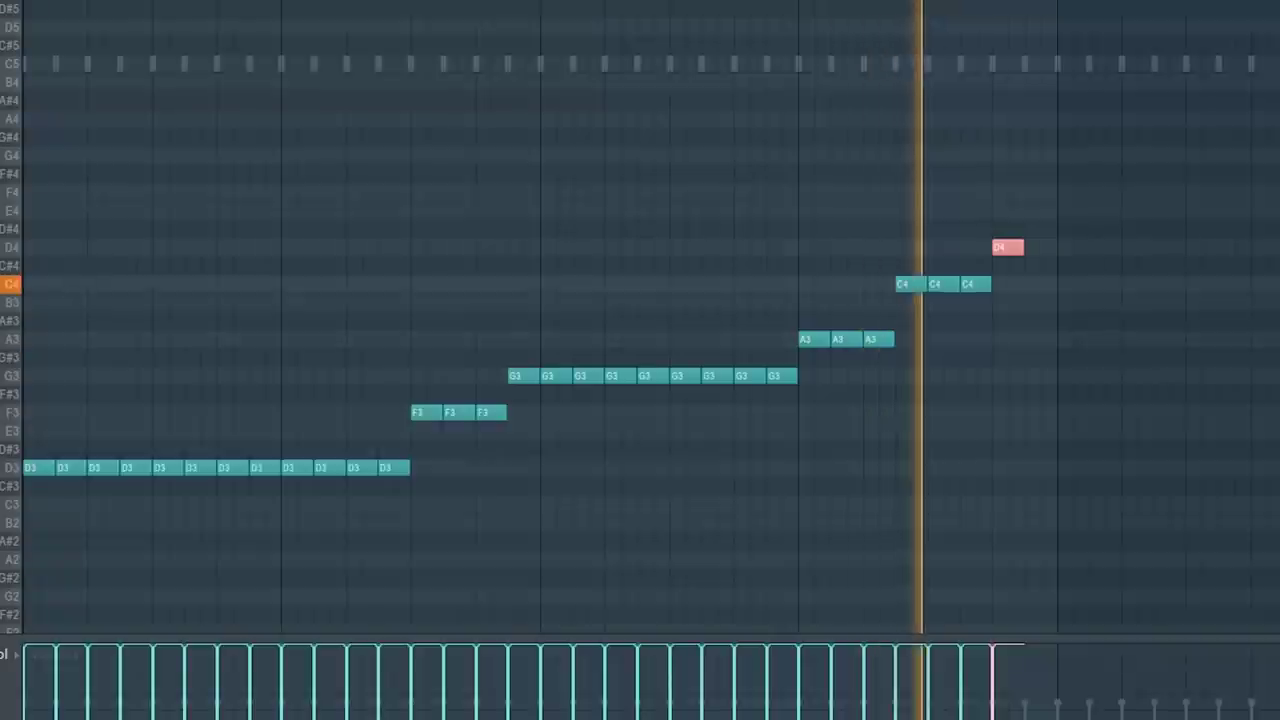
Complete the four-bar bass line with a closing F4 note and select all its notes
{"action": "key", "text": "ctrl+b"}
{"action": "key", "text": "shift+Up"}
{"action": "key", "text": "shift+Up"}
{"action": "key", "text": "shift+Up"}
{"action": "key", "text": "ctrl+d"}
{"action": "left_click_drag", "start_coordinate": [1049, 192], "coordinate": [1034, 192]}
{"action": "key", "text": "space"}
{"action": "key", "text": "space"}
{"action": "left_click_drag", "start_coordinate": [1093, 129], "coordinate": [14, 636]}
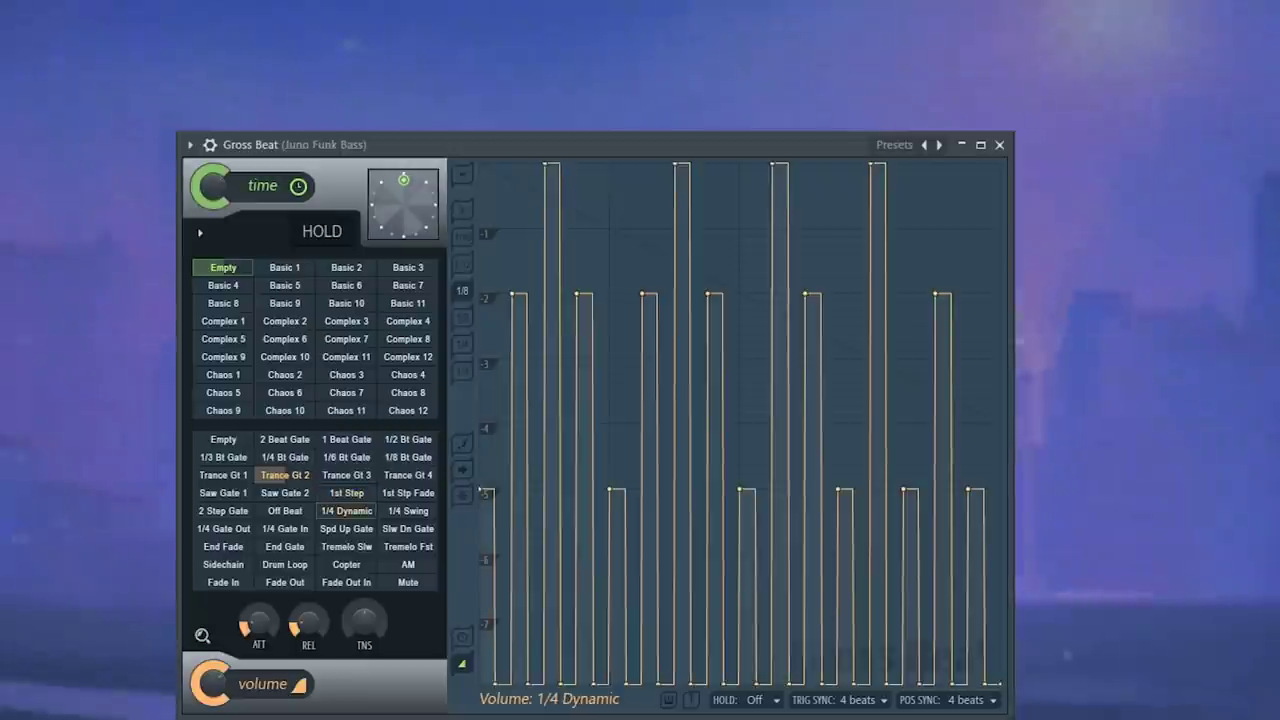
Audition Gross Beat volume presets on the Juno Funk Bass, including Tremelo Slw, Trance Gt 2, Spd Up Gate and Drum Loop
{"action": "left_click", "coordinate": [346, 546]}
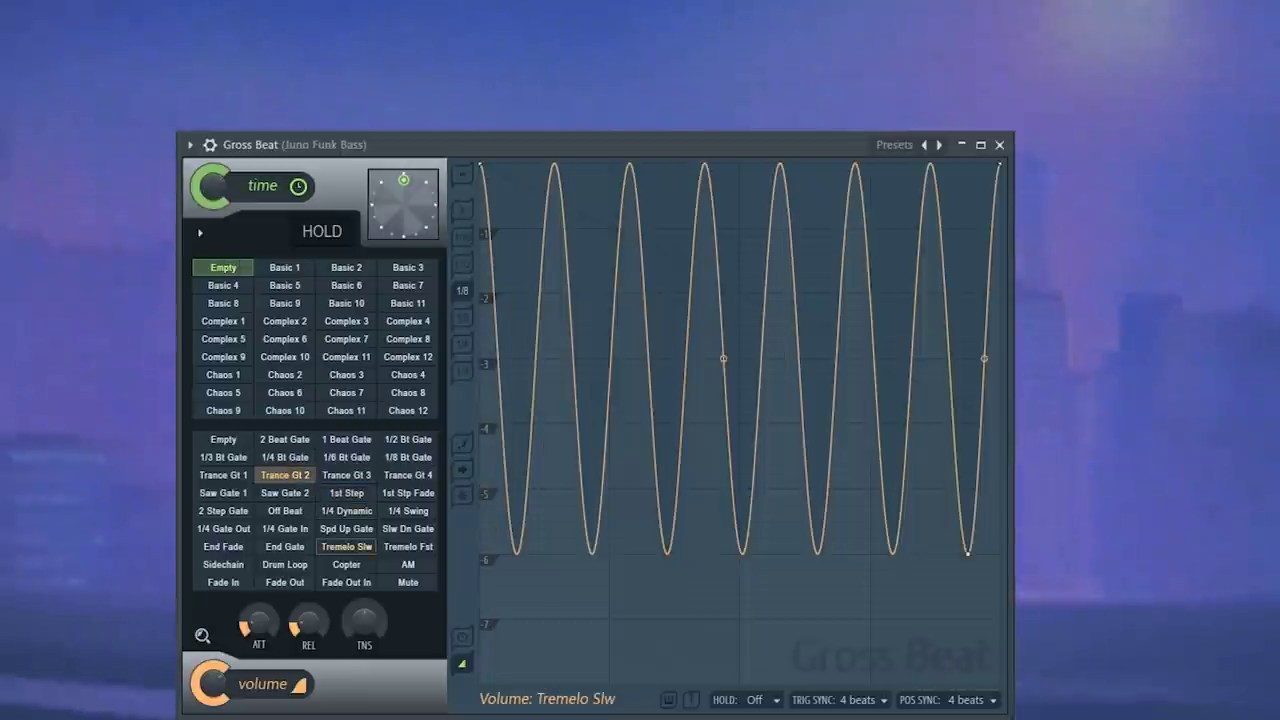
{"action": "left_click", "coordinate": [285, 528]}
{"action": "left_click", "coordinate": [285, 511]}
{"action": "left_click", "coordinate": [346, 475]}
{"action": "left_click", "coordinate": [285, 475]}
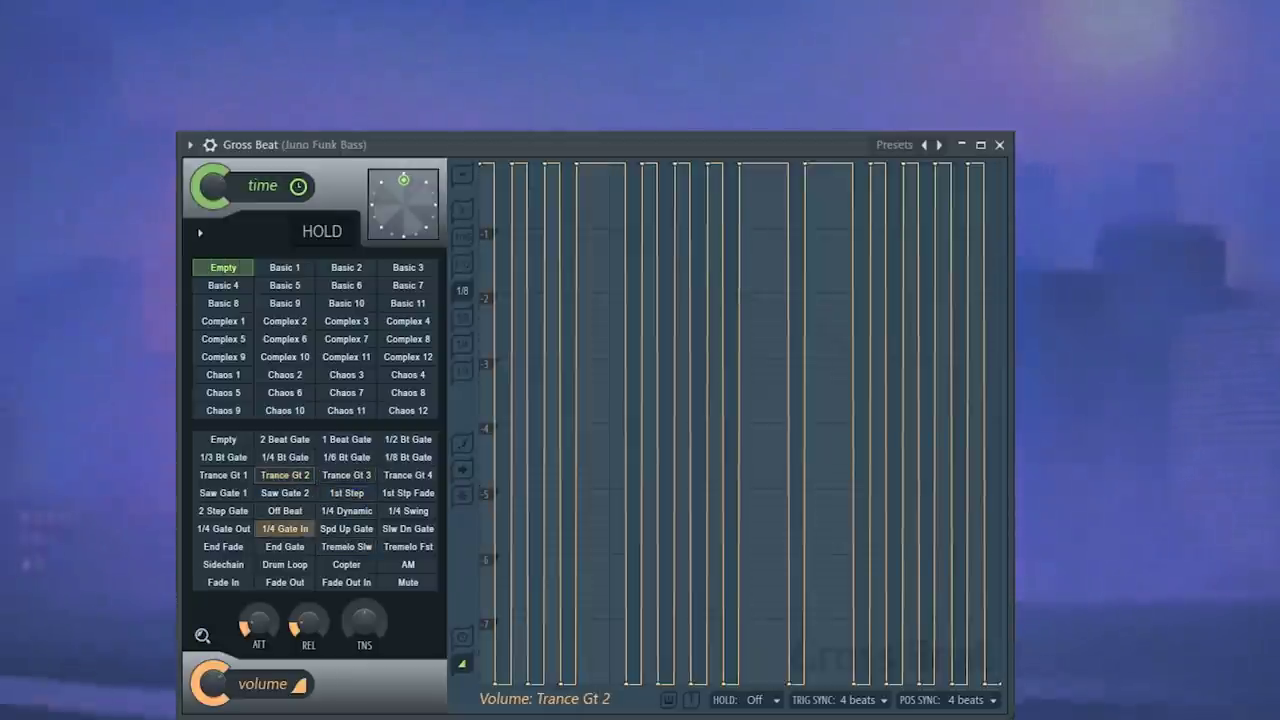
{"action": "left_click", "coordinate": [346, 457]}
{"action": "left_click", "coordinate": [346, 529]}
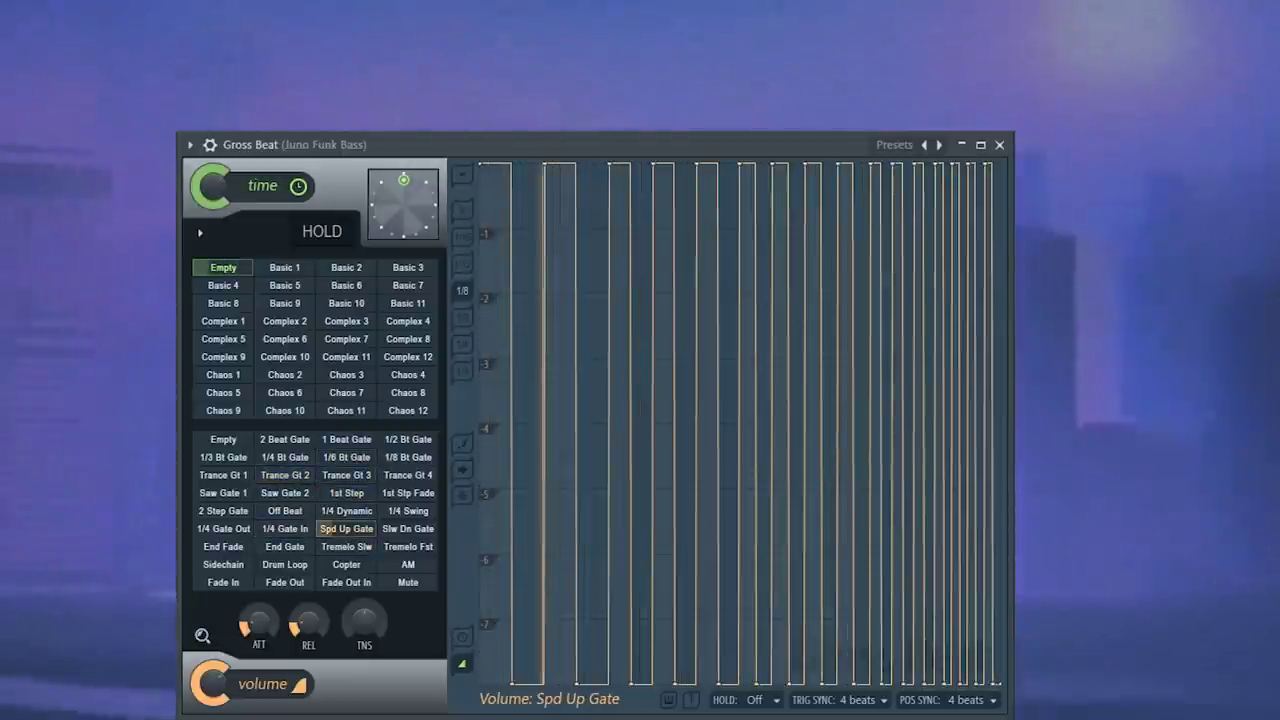
{"action": "left_click", "coordinate": [285, 547]}
{"action": "left_click", "coordinate": [285, 565]}
Load the Sidechain volume preset in Gross Beat and delete the low points that start its second and fourth dips
{"action": "left_click", "coordinate": [223, 565]}
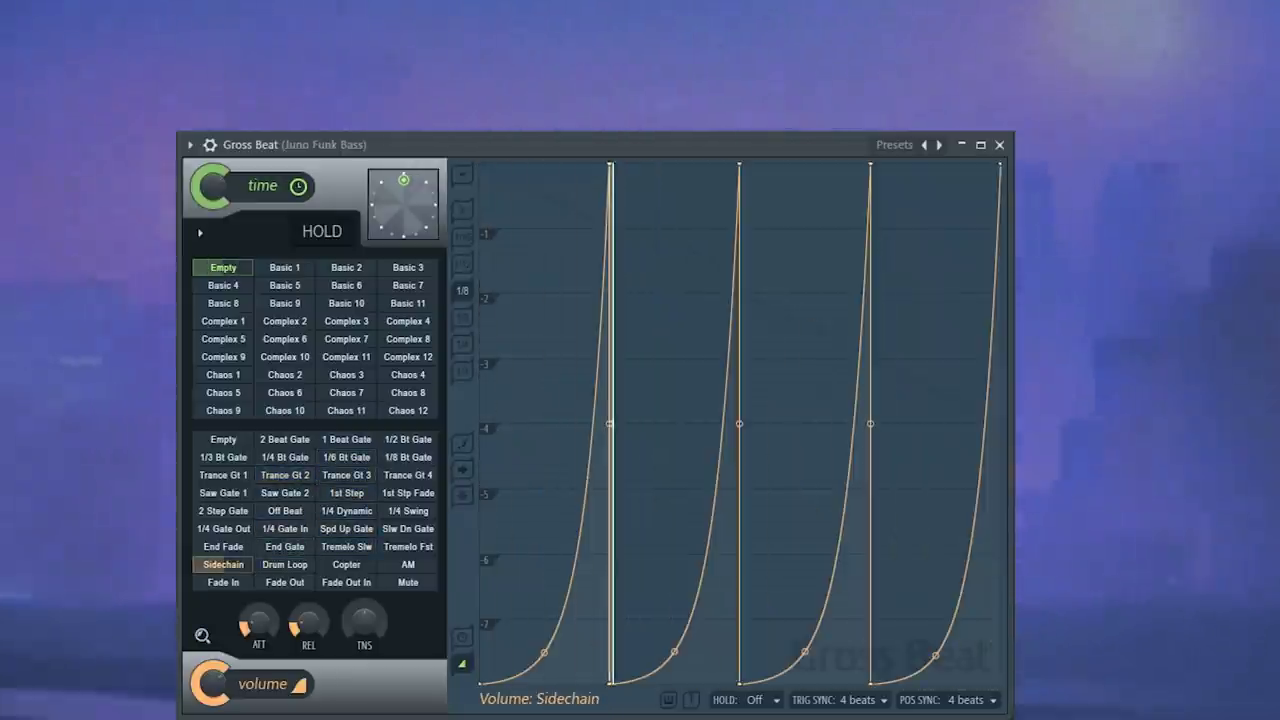
{"action": "right_click", "coordinate": [610, 684]}
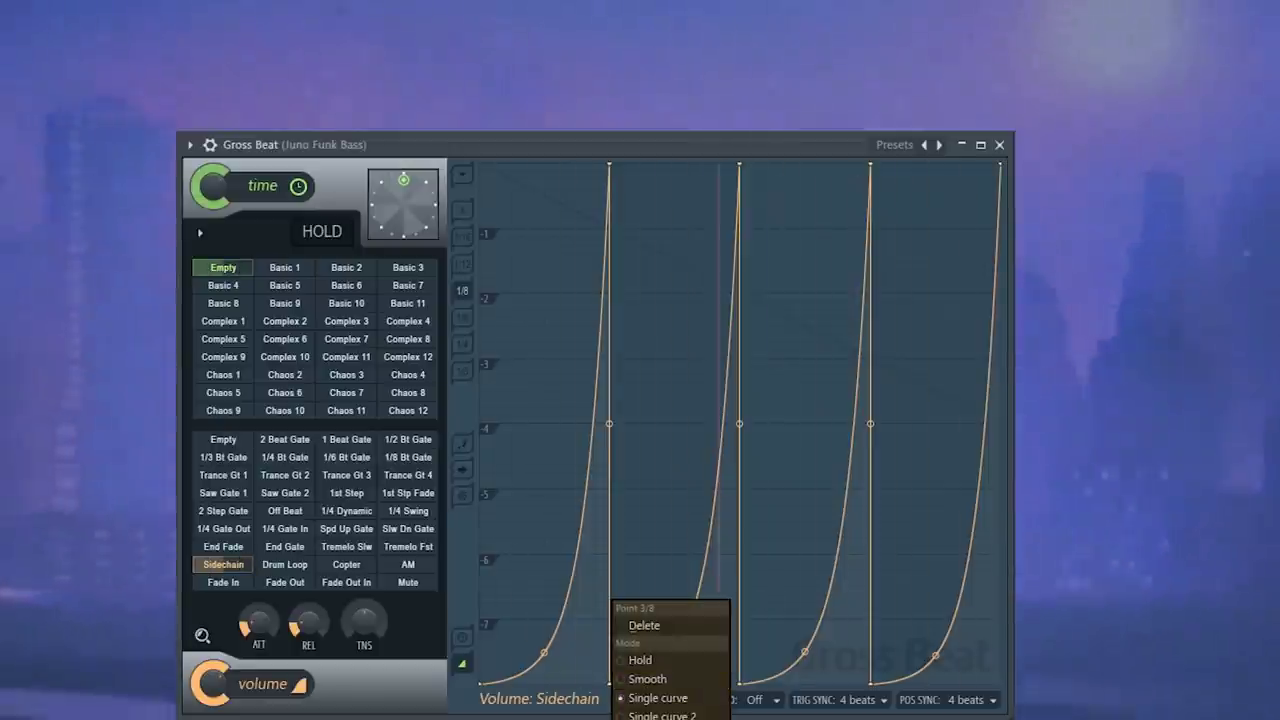
{"action": "left_click", "coordinate": [644, 625]}
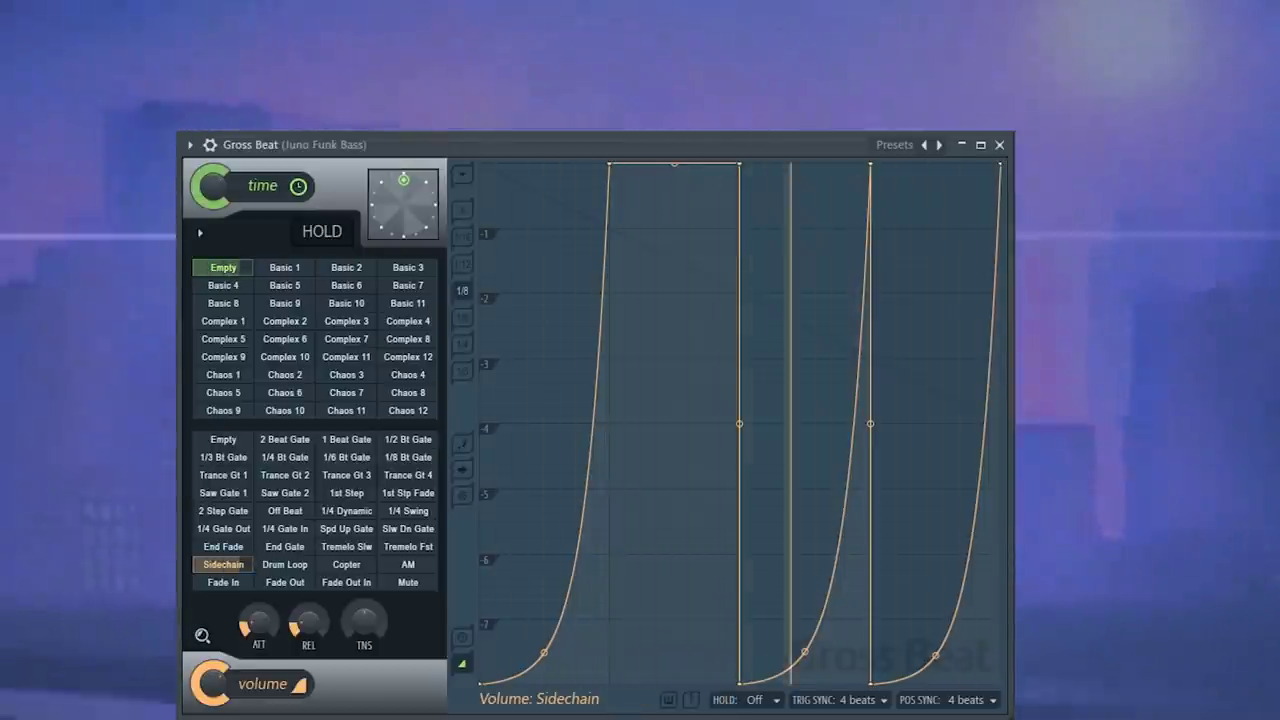
{"action": "right_click", "coordinate": [870, 684]}
{"action": "left_click", "coordinate": [930, 626]}
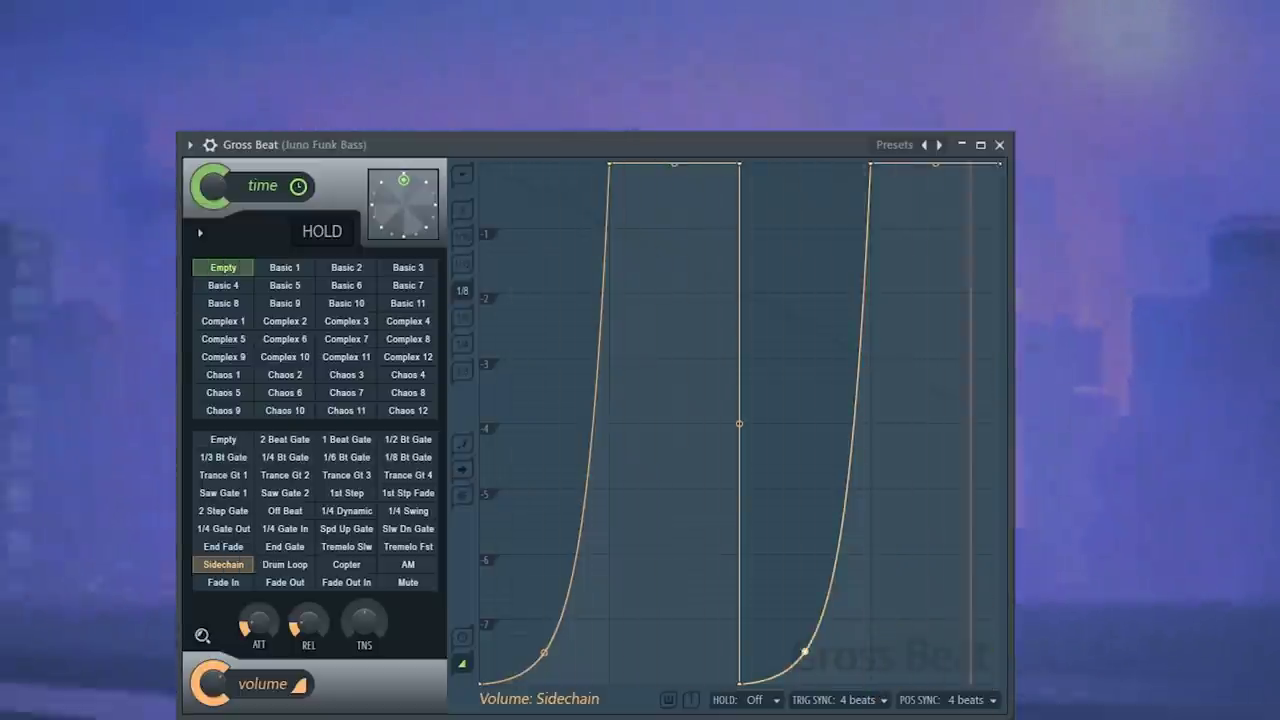
Bend the two remaining sidechain curves strongly upward so the volume recovers faster after each dip
{"action": "left_click_drag", "start_coordinate": [805, 651], "coordinate": [805, 206]}
{"action": "left_click_drag", "start_coordinate": [544, 652], "coordinate": [544, 202]}
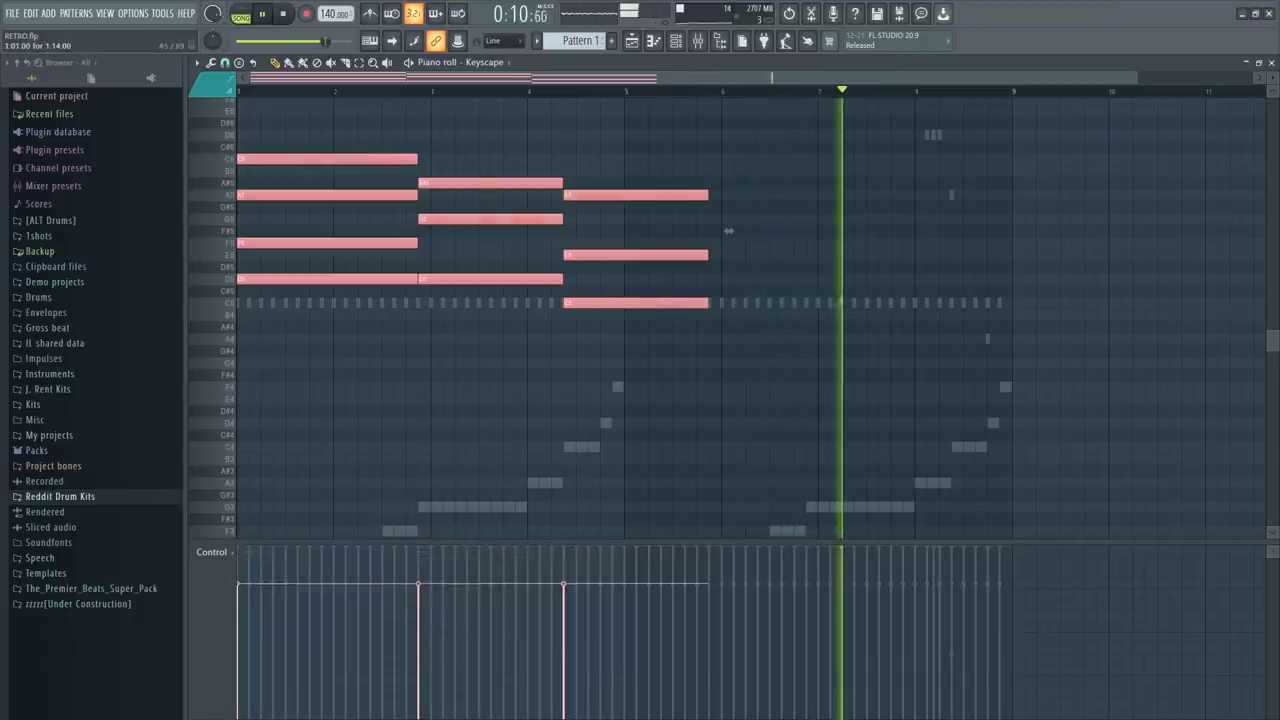
Shorten the last Keyscape chord (C5, E5, A5) to the end of bar 4 and duplicate the whole progression over the following four bars
{"action": "left_click_drag", "start_coordinate": [650, 171], "coordinate": [641, 315]}
{"action": "double_click", "coordinate": [728, 249]}
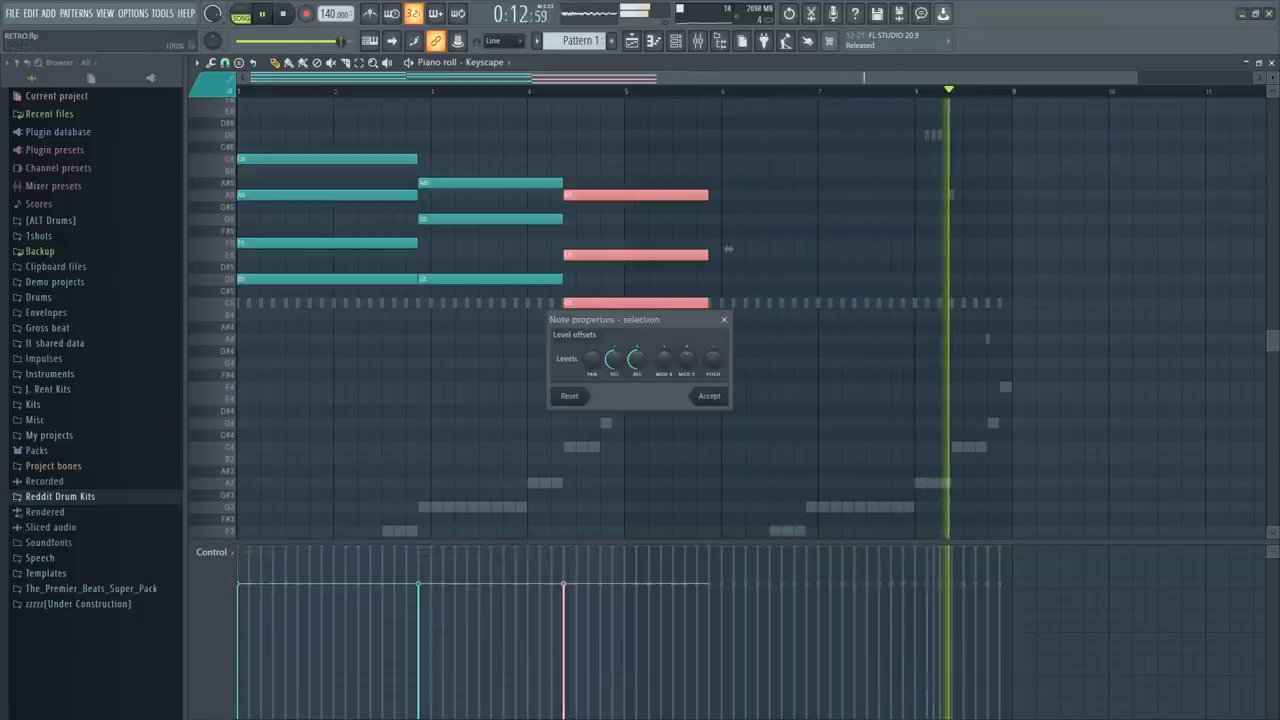
{"action": "key", "text": "Escape"}
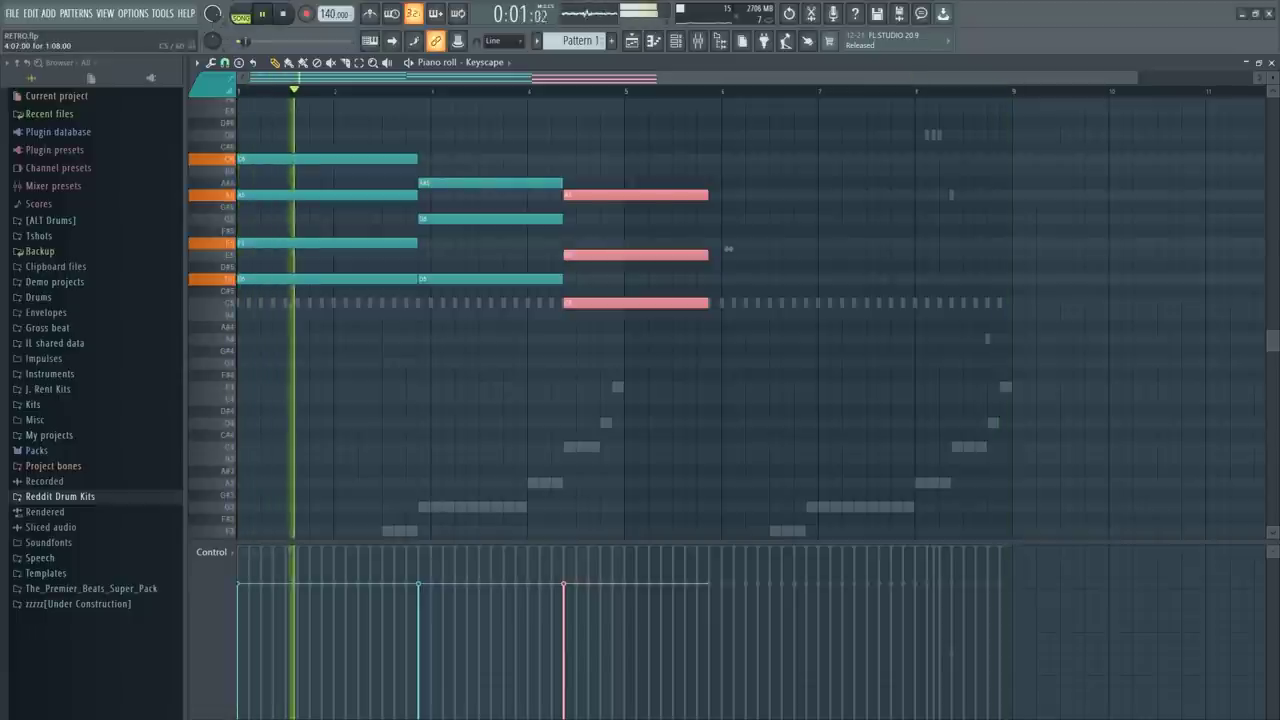
{"action": "key", "text": "ctrl+a"}
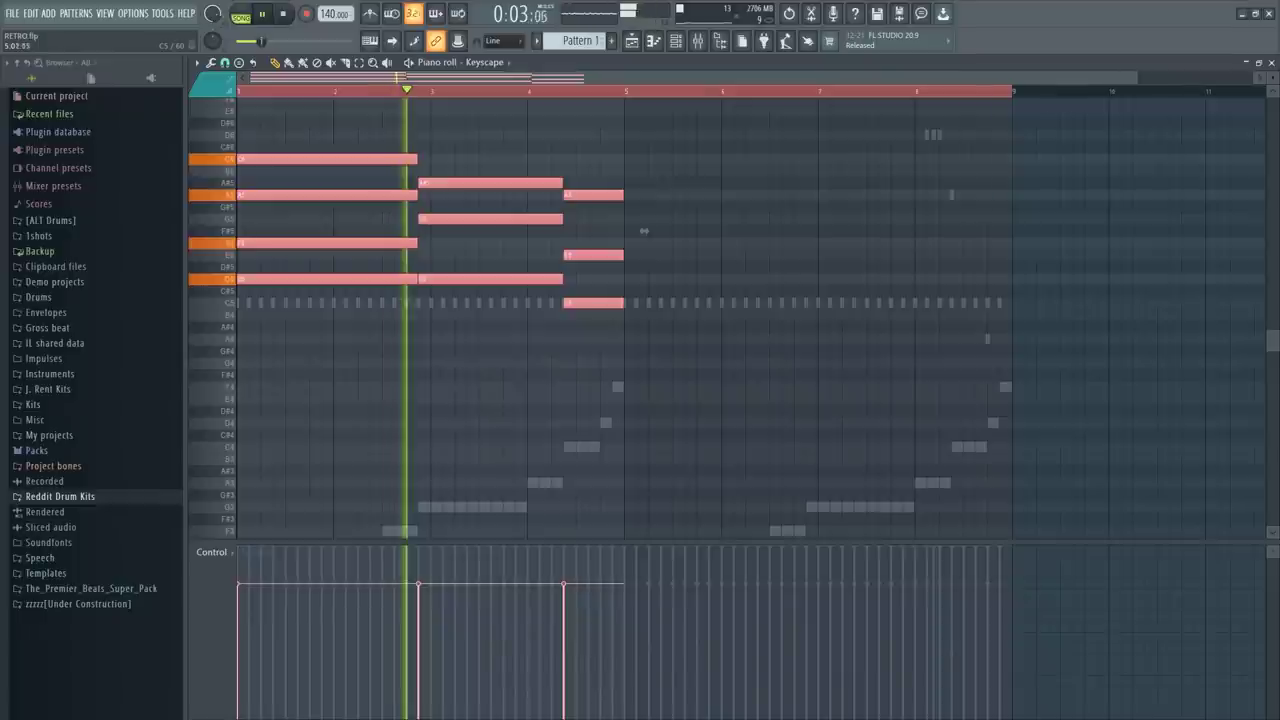
{"action": "key", "text": "ctrl+d"}
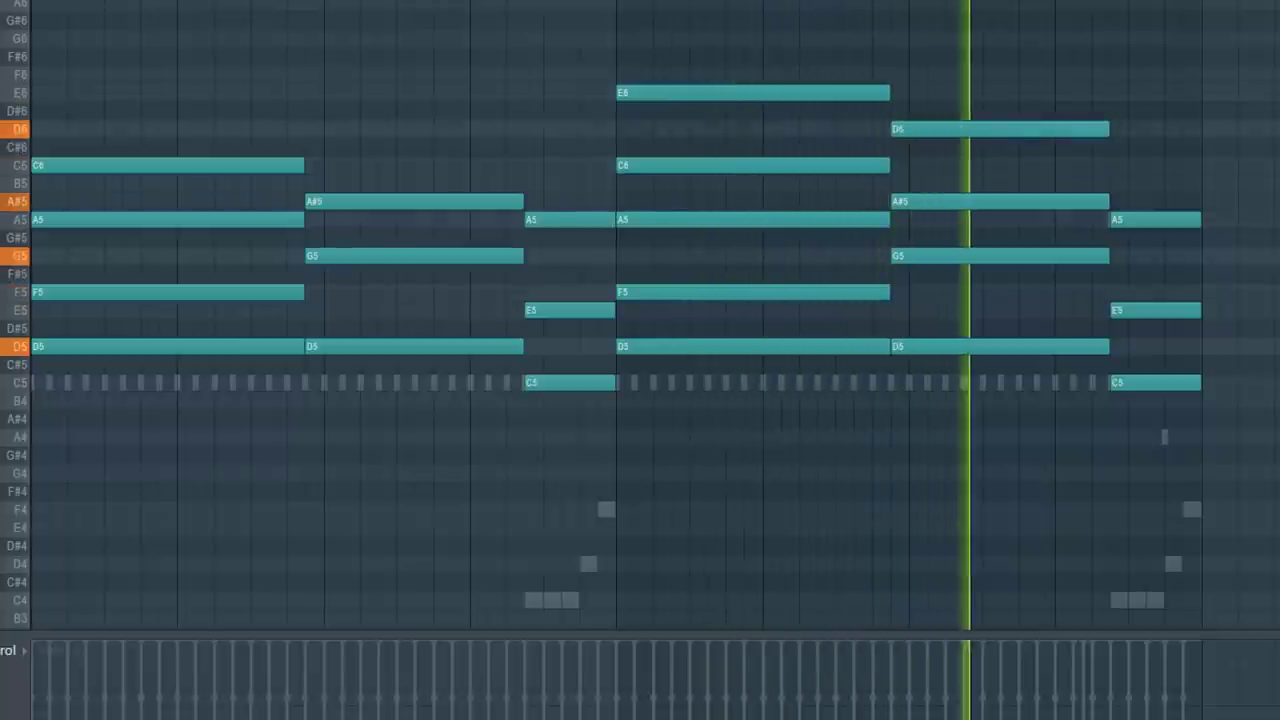
Add F6 on top of the second chord and E6 on top of the last chord of the repeat, matching each chord's length
{"action": "left_click", "coordinate": [900, 75]}
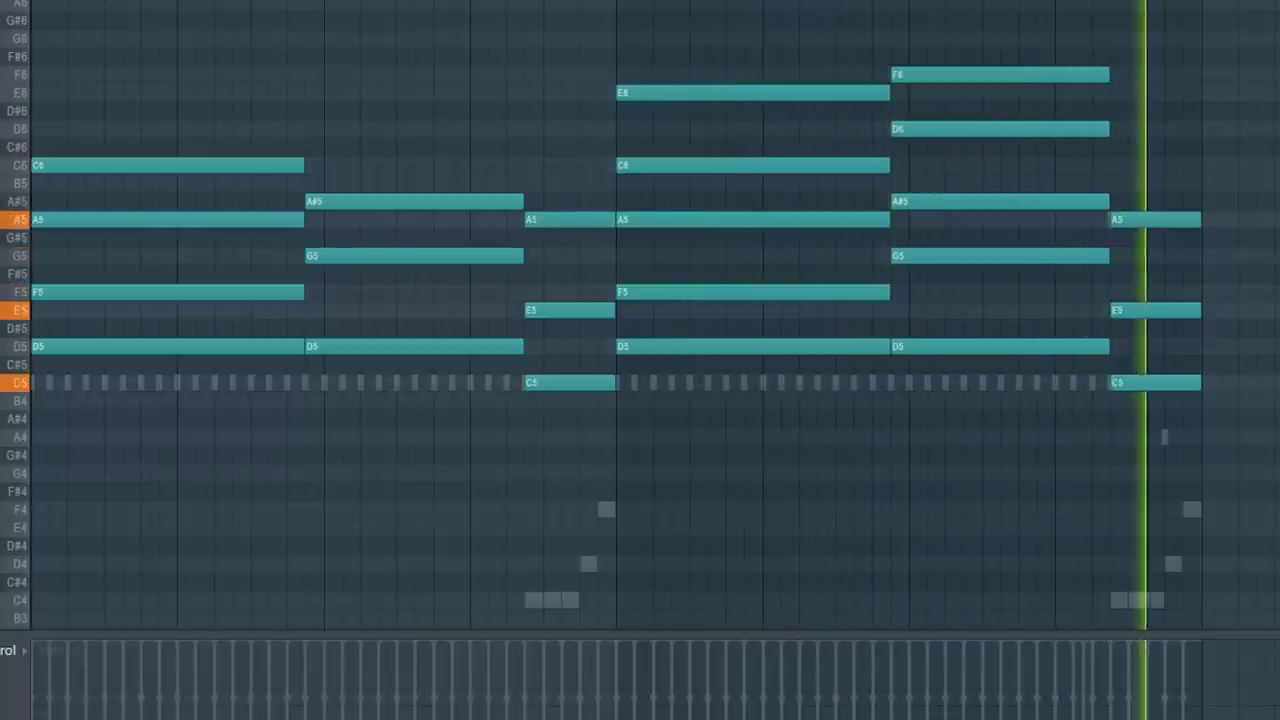
{"action": "left_click", "coordinate": [1120, 93]}
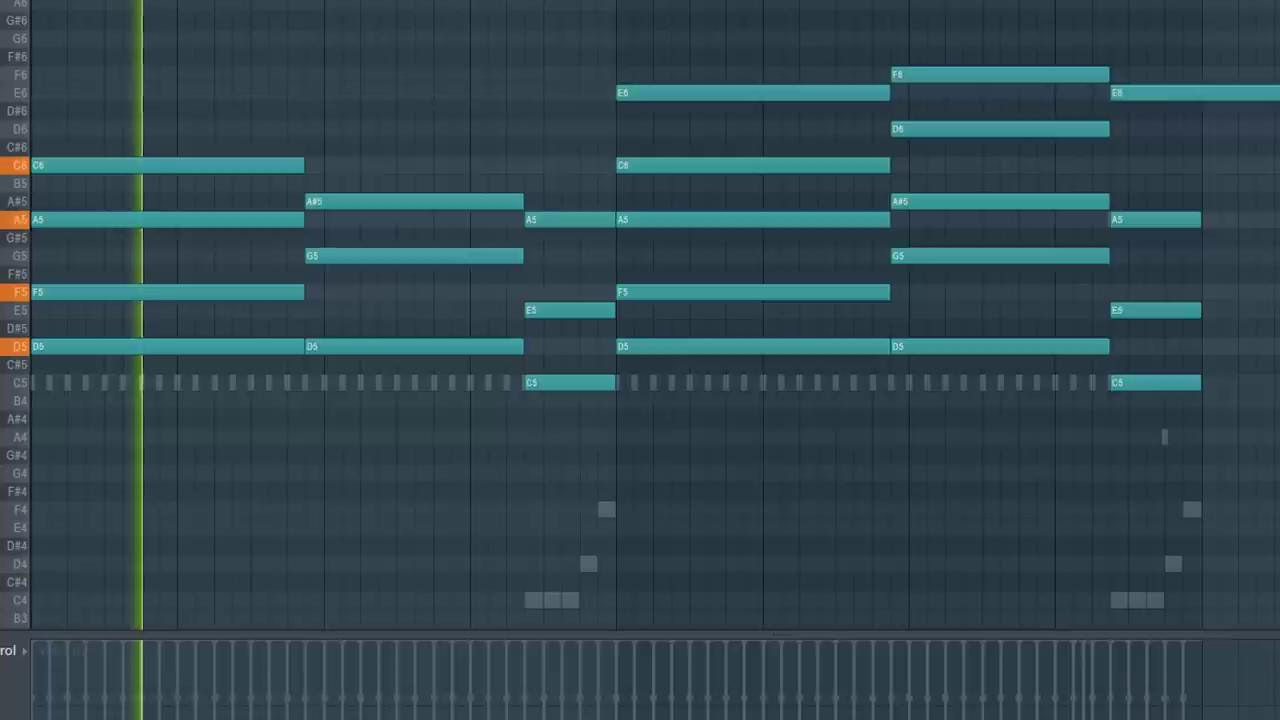
{"action": "left_click_drag", "start_coordinate": [1279, 93], "coordinate": [1201, 93]}
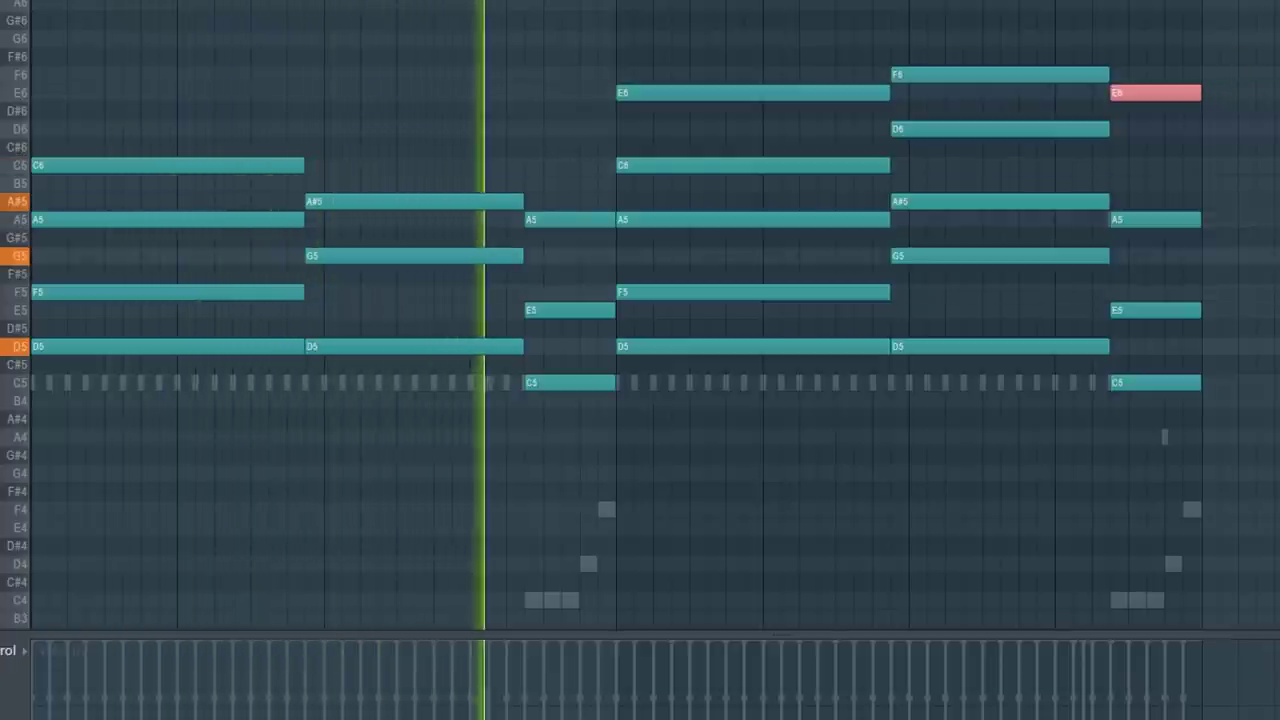
Select one note from each chord in the first four bars: D5, G5 and A5
{"action": "left_click", "coordinate": [168, 346], "text": "ctrl"}
{"action": "left_click", "coordinate": [414, 256], "text": "ctrl+shift"}
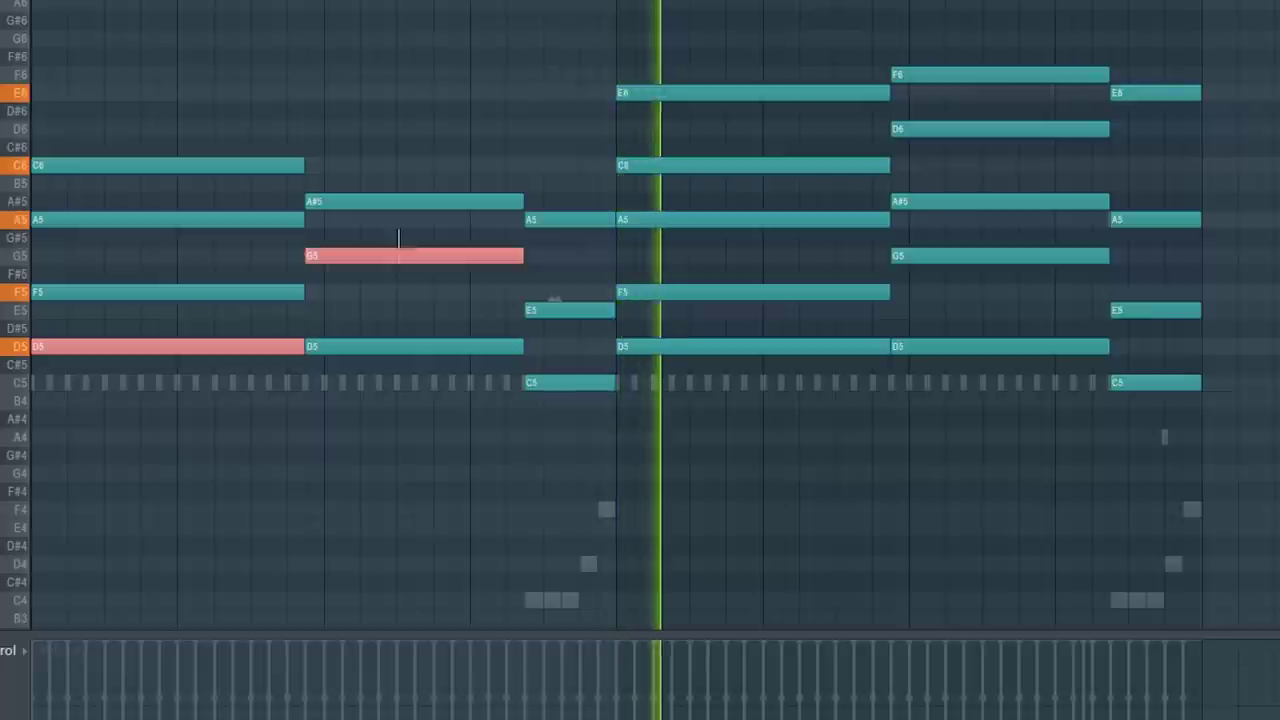
{"action": "left_click", "coordinate": [570, 219], "text": "ctrl"}
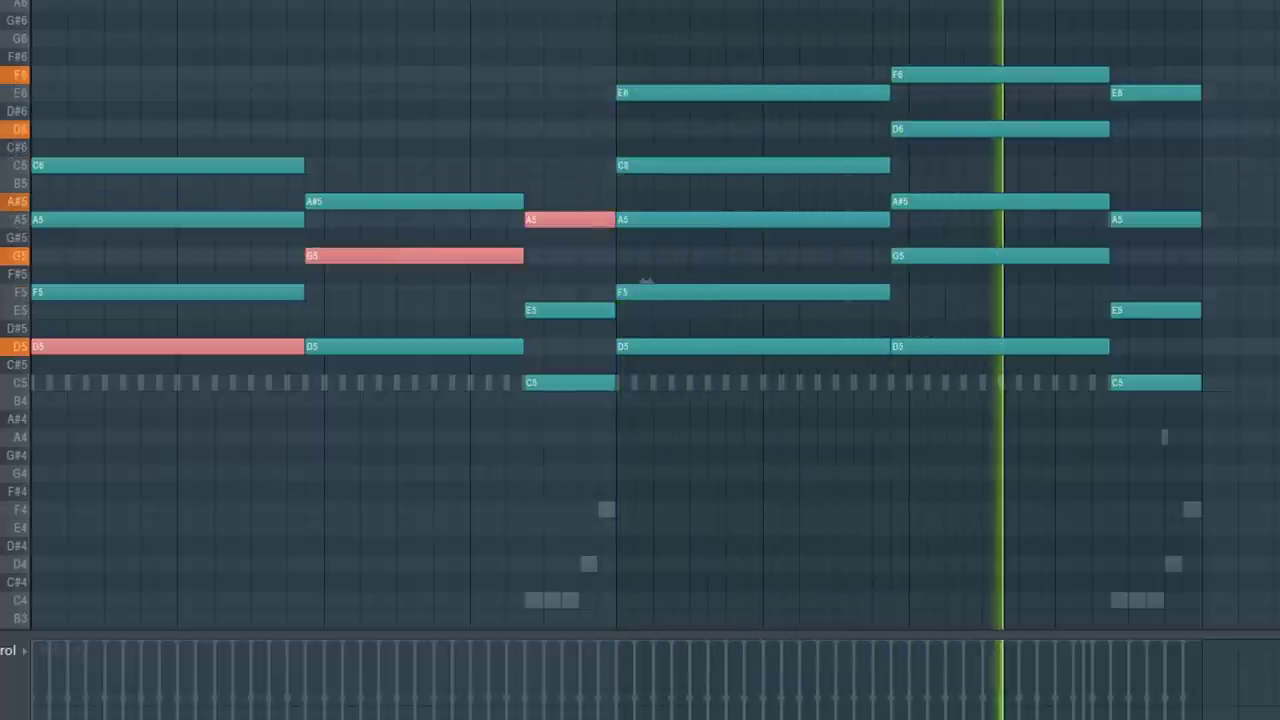
{"action": "mouse_move", "coordinate": [646, 281]}
{"action": "left_mouse_down"}
{"action": "mouse_move", "coordinate": [694, 286]}
{"action": "mouse_move", "coordinate": [643, 286]}
{"action": "left_mouse_up"}
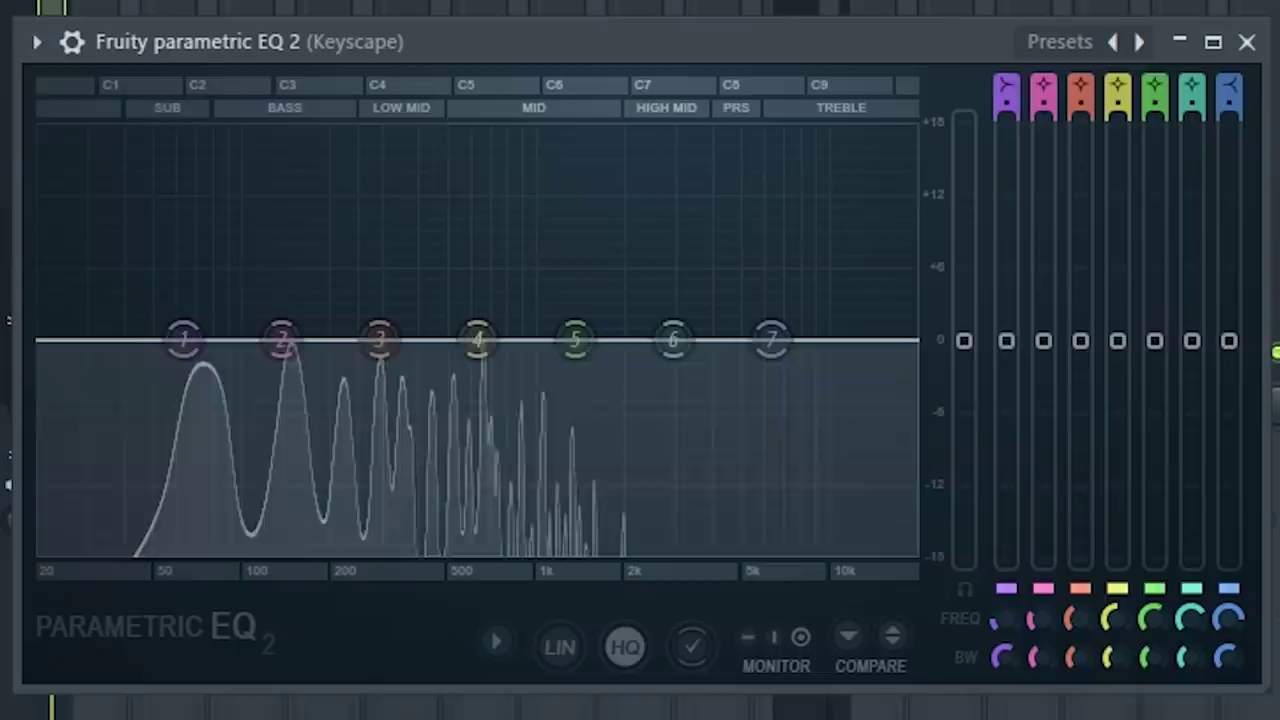
Use band 1 of the Keyscape's parametric EQ as a high-pass filter to roll off the low end
{"action": "left_click", "coordinate": [1006, 589]}
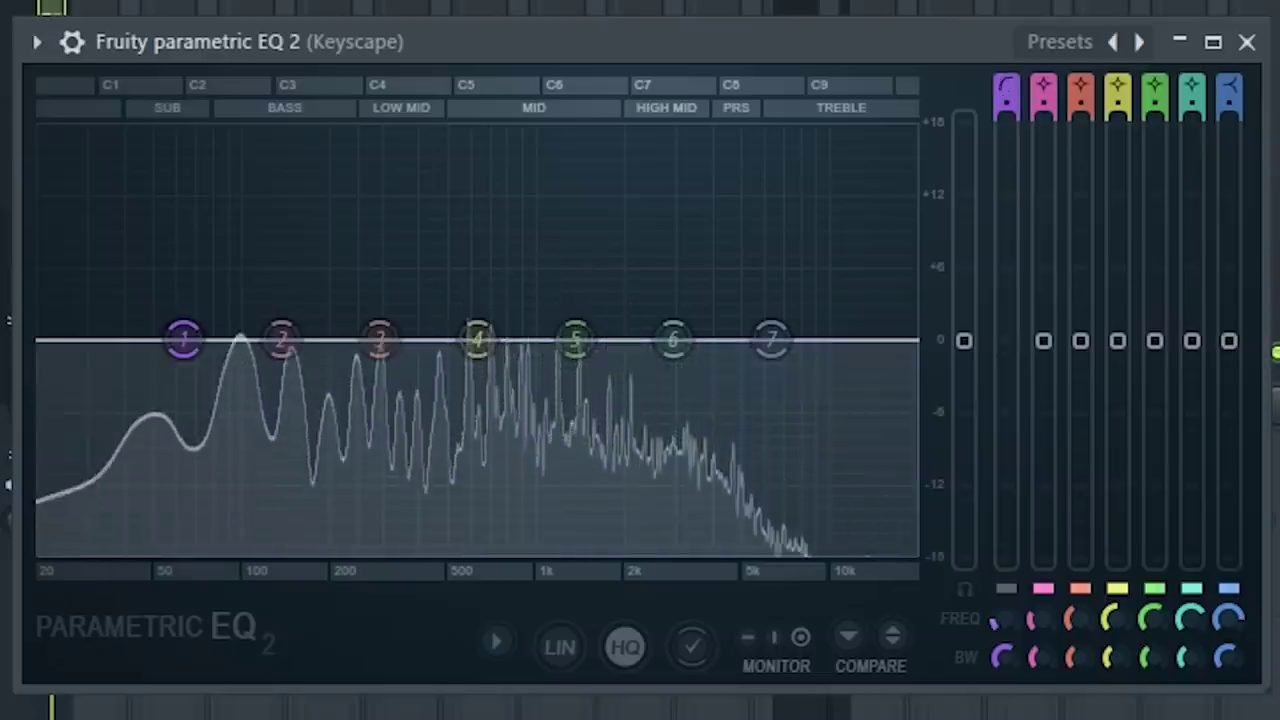
{"action": "left_click", "coordinate": [1006, 589]}
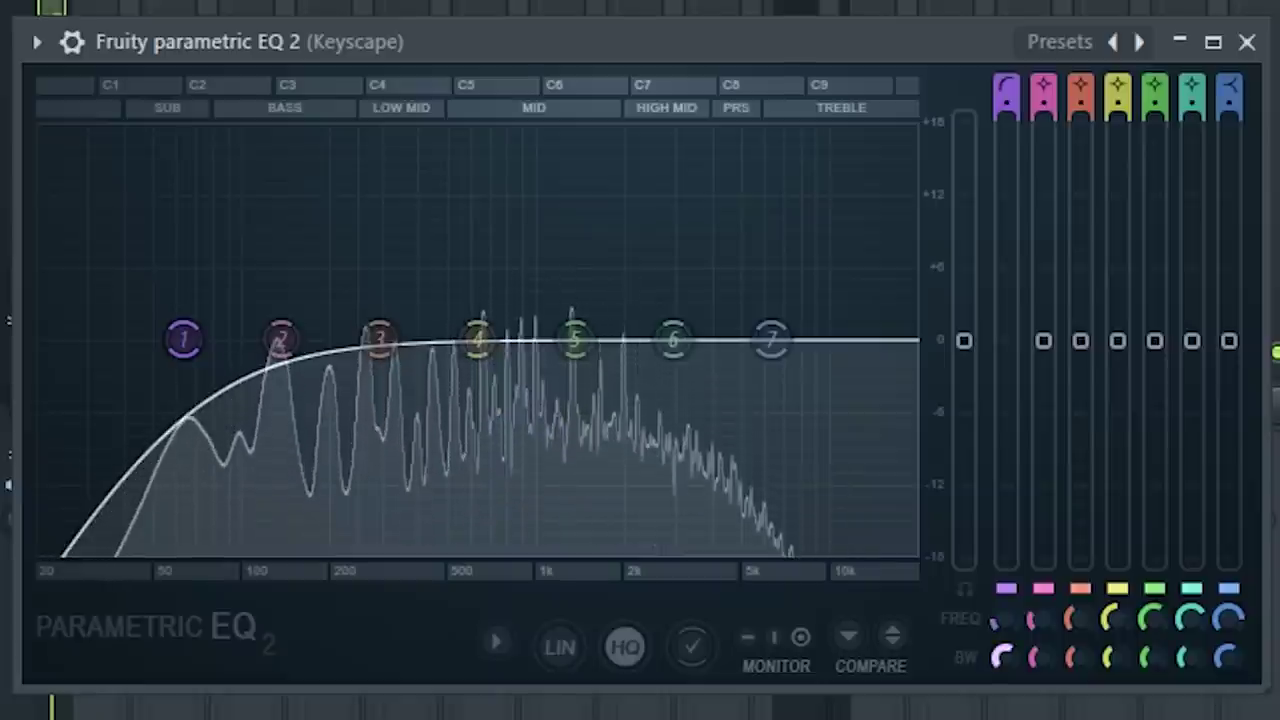
{"action": "scroll", "coordinate": [998, 621], "scroll_direction": "up", "scroll_amount": 6}
{"action": "scroll", "coordinate": [995, 621], "scroll_direction": "up", "scroll_amount": 6}
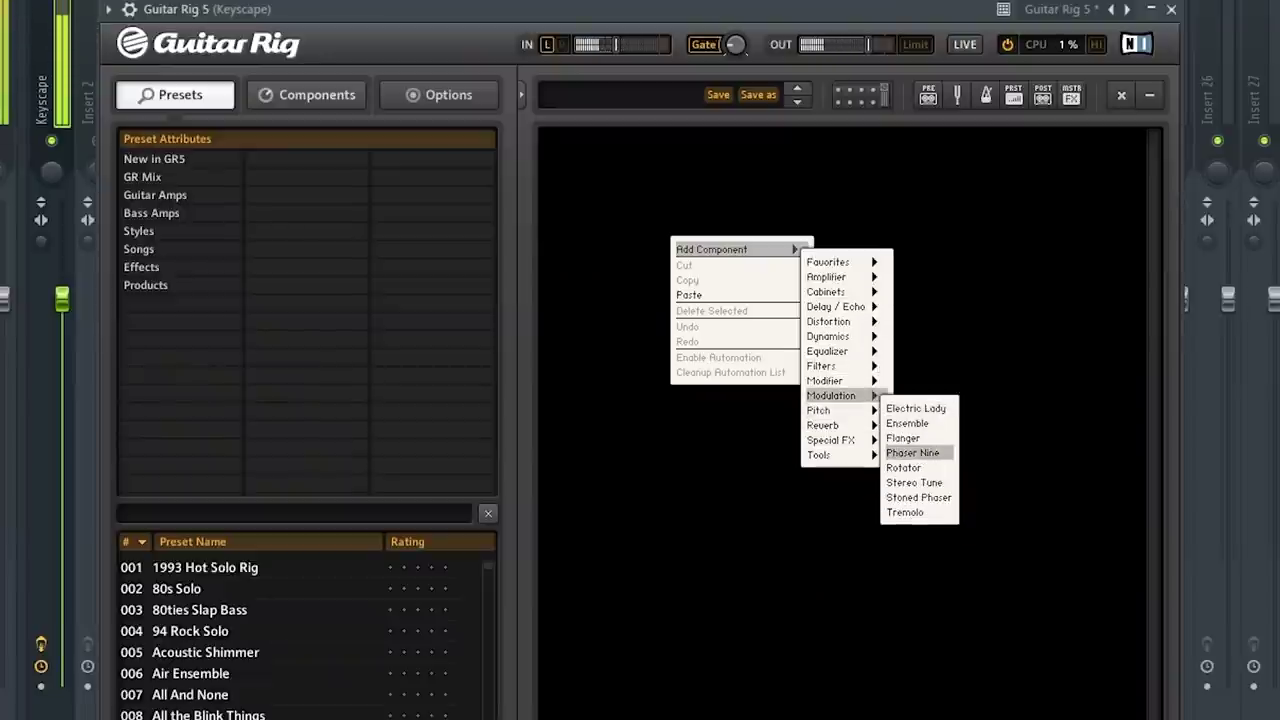
Add the Rotator modulation component to the Keyscape's empty Guitar Rig 5 rack
{"action": "left_click", "coordinate": [903, 467]}
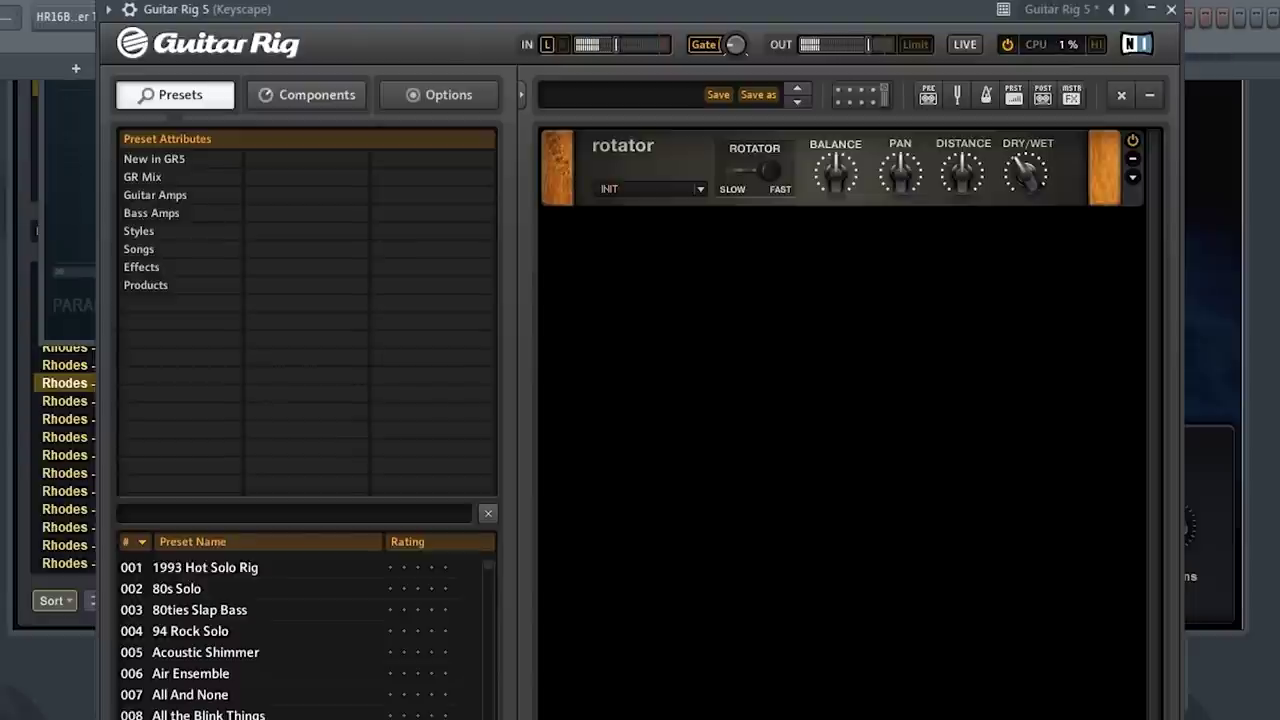
In the Keyscape's ValhallaSupermassive reverb, raise the high cut to about 6870 Hz and lower the low cut to about 360 Hz
{"action": "key", "text": "Escape"}
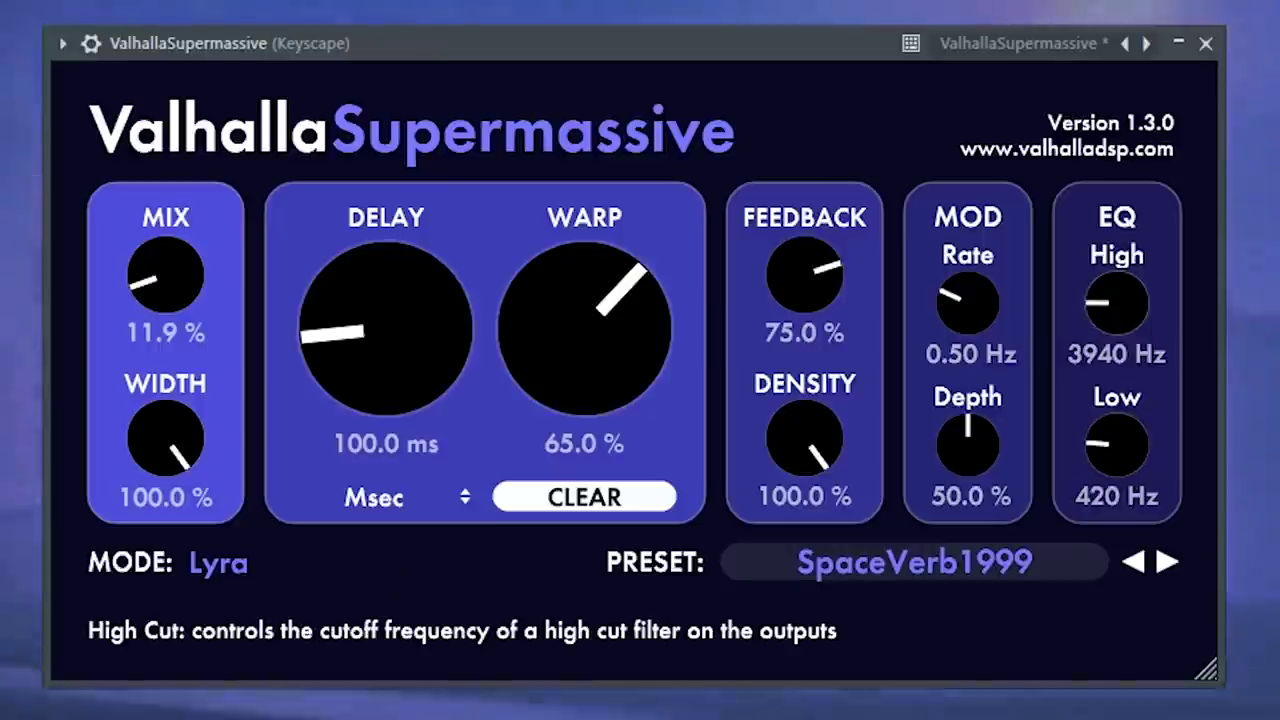
{"action": "left_click_drag", "start_coordinate": [1117, 303], "coordinate": [1117, 265]}
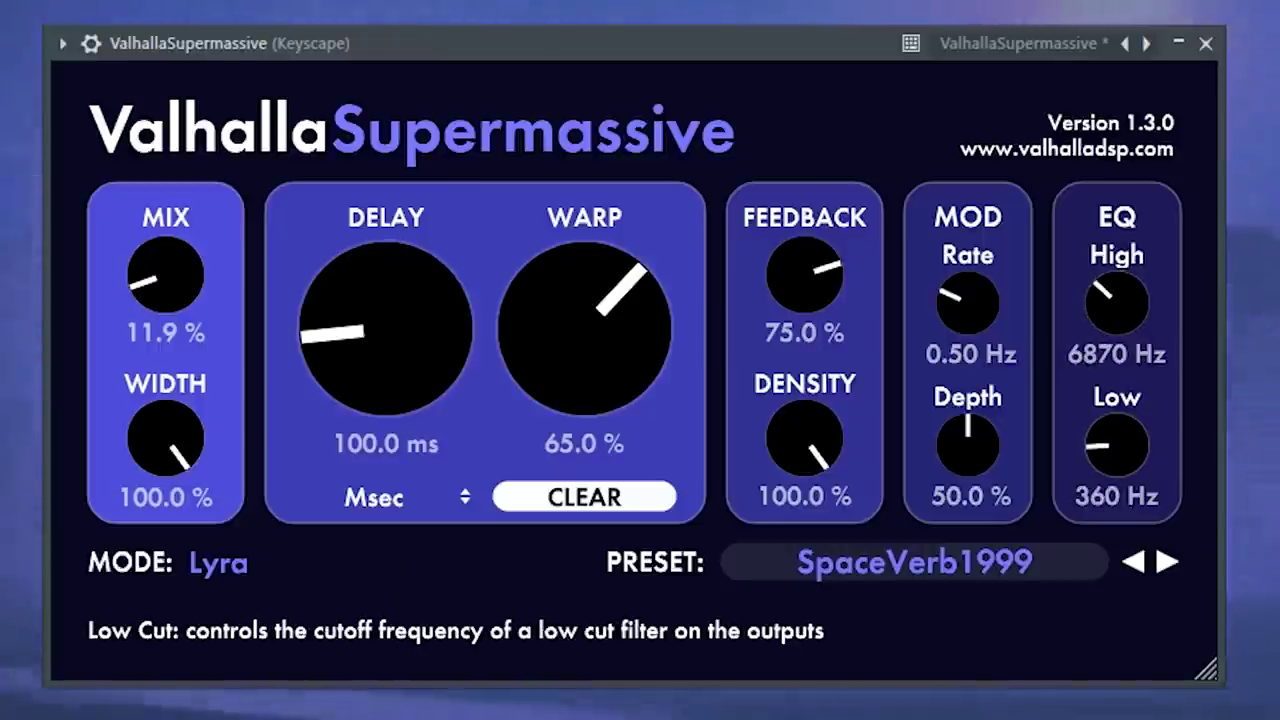
{"action": "left_click_drag", "start_coordinate": [1117, 445], "coordinate": [1117, 480]}
{"action": "left_click_drag", "start_coordinate": [1117, 303], "coordinate": [1117, 279]}
{"action": "left_click_drag", "start_coordinate": [386, 328], "coordinate": [386, 336]}
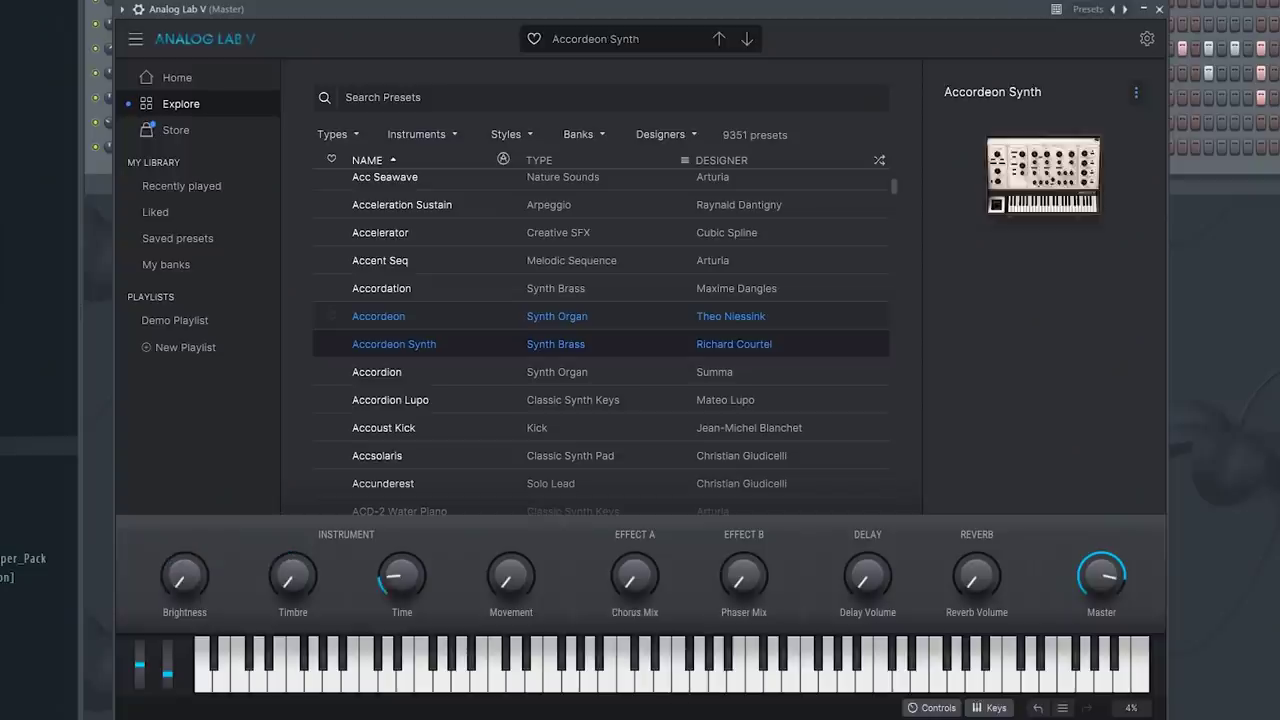
Audition the Accsolaris and Accunderest presets in Analog Lab V and paste the copied chord notes into its channel
{"action": "left_click", "coordinate": [600, 456]}
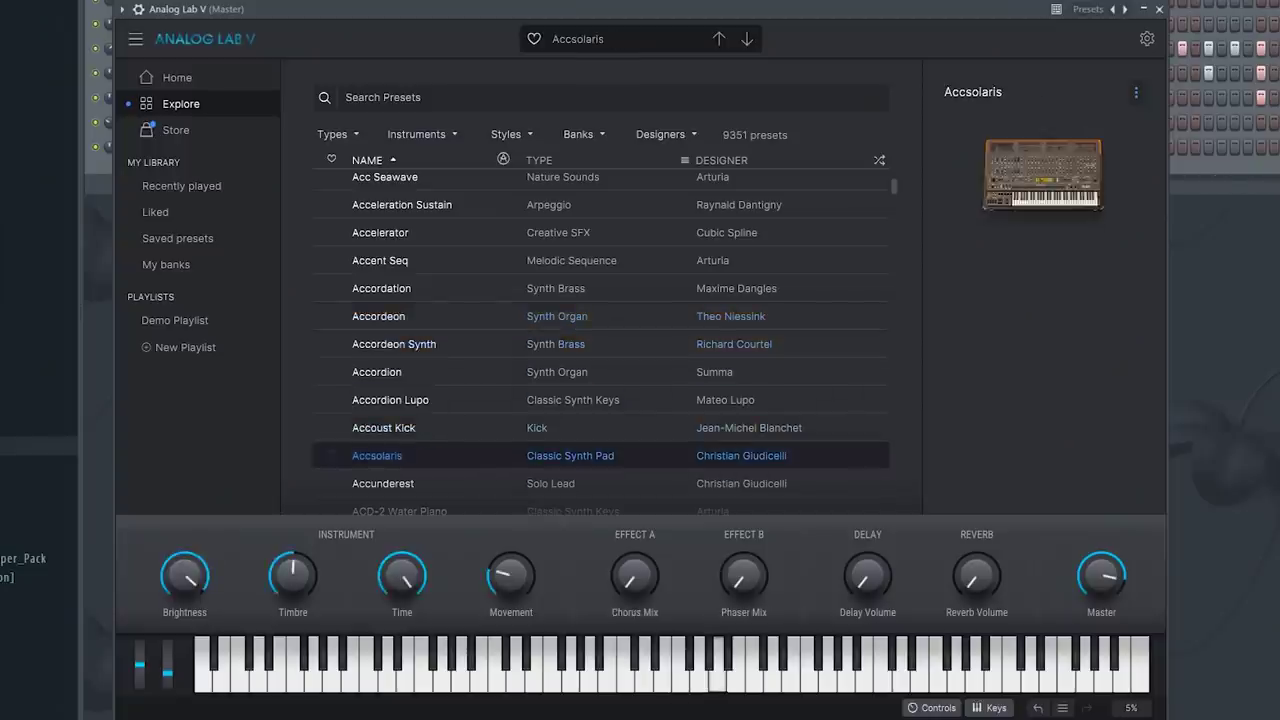
{"action": "left_click", "coordinate": [600, 484]}
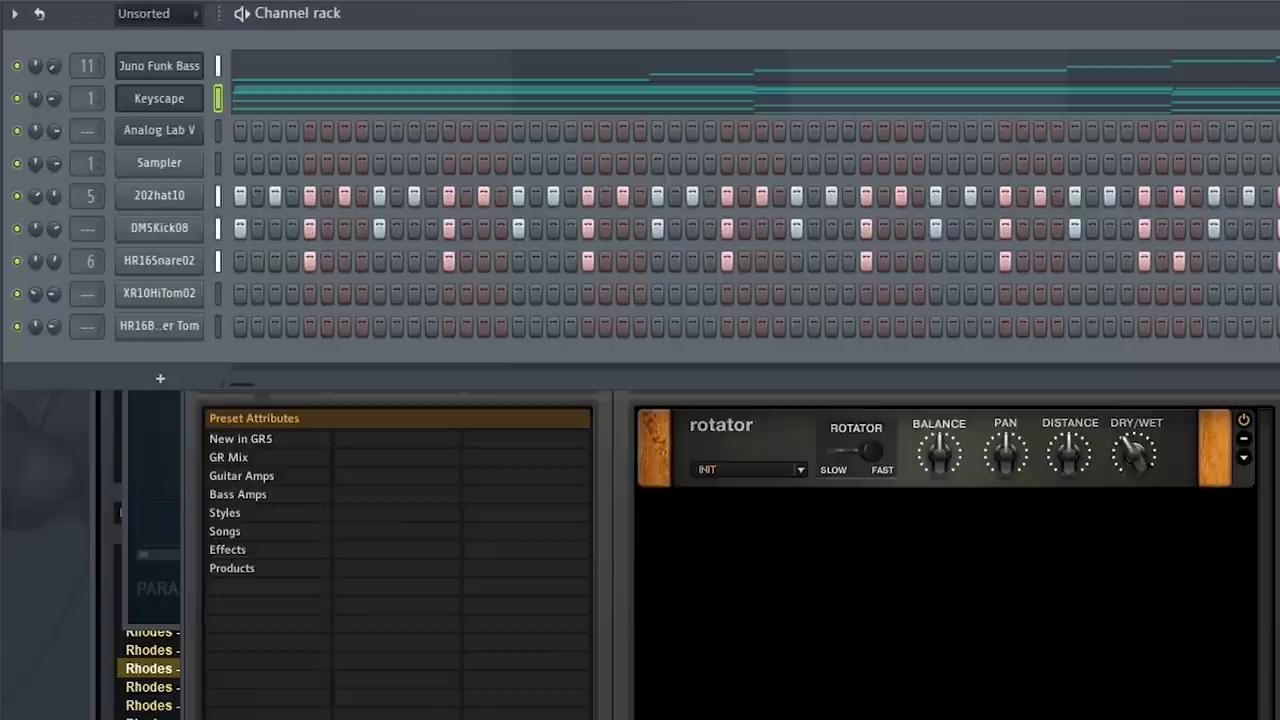
{"action": "key", "text": "ctrl+v"}
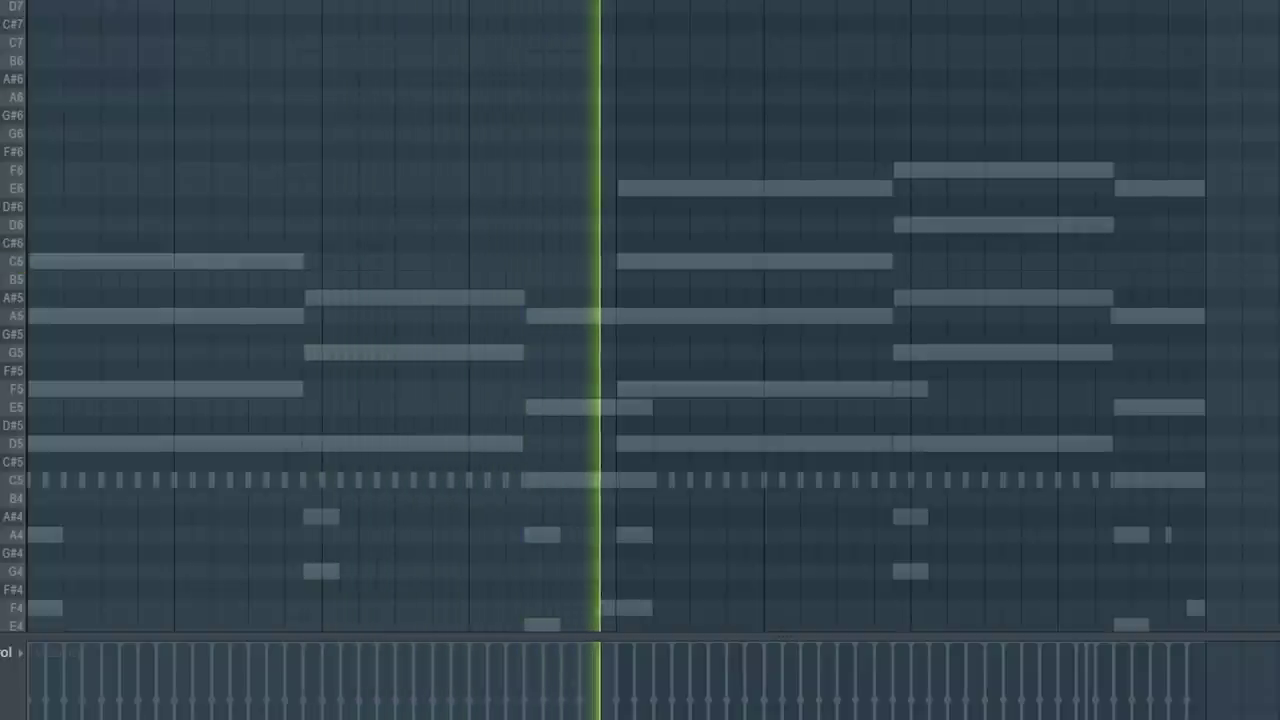
Place a C6 note at the start of bar 1 of the Analog Lab V #3 melody and shorten it to two steps
{"action": "left_click", "coordinate": [42, 261]}
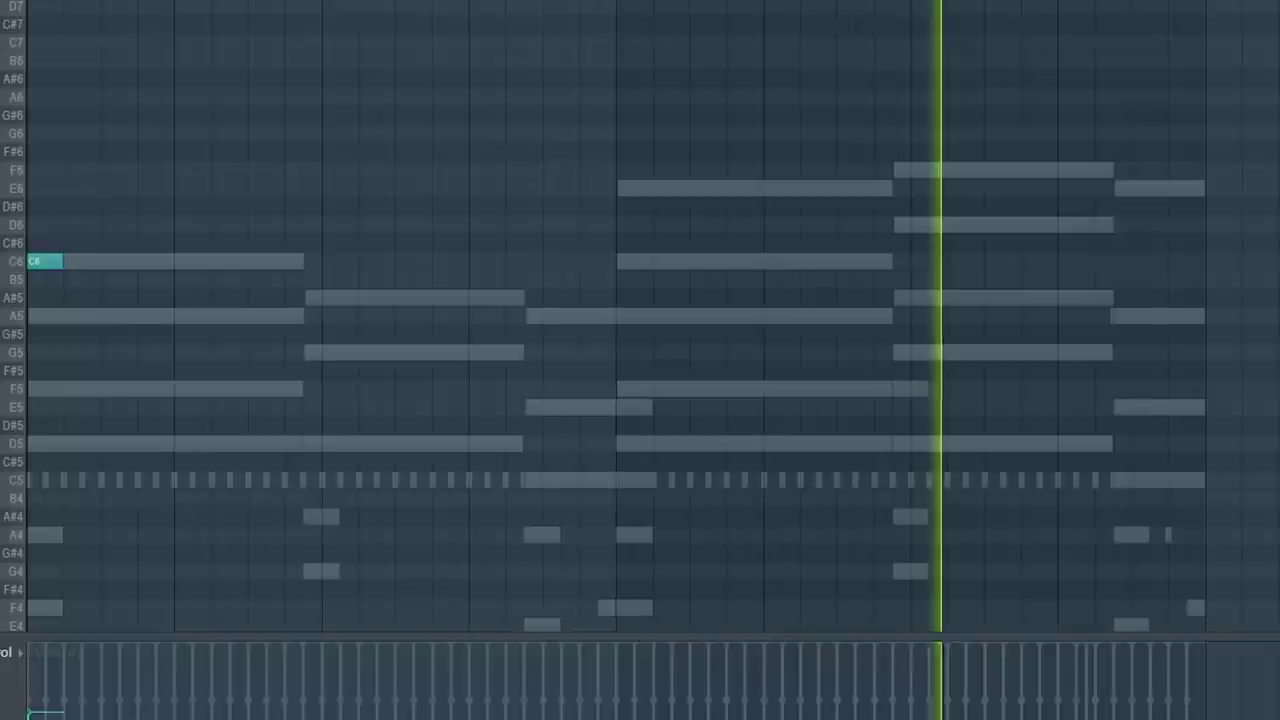
{"action": "left_click_drag", "start_coordinate": [61, 261], "coordinate": [43, 261]}
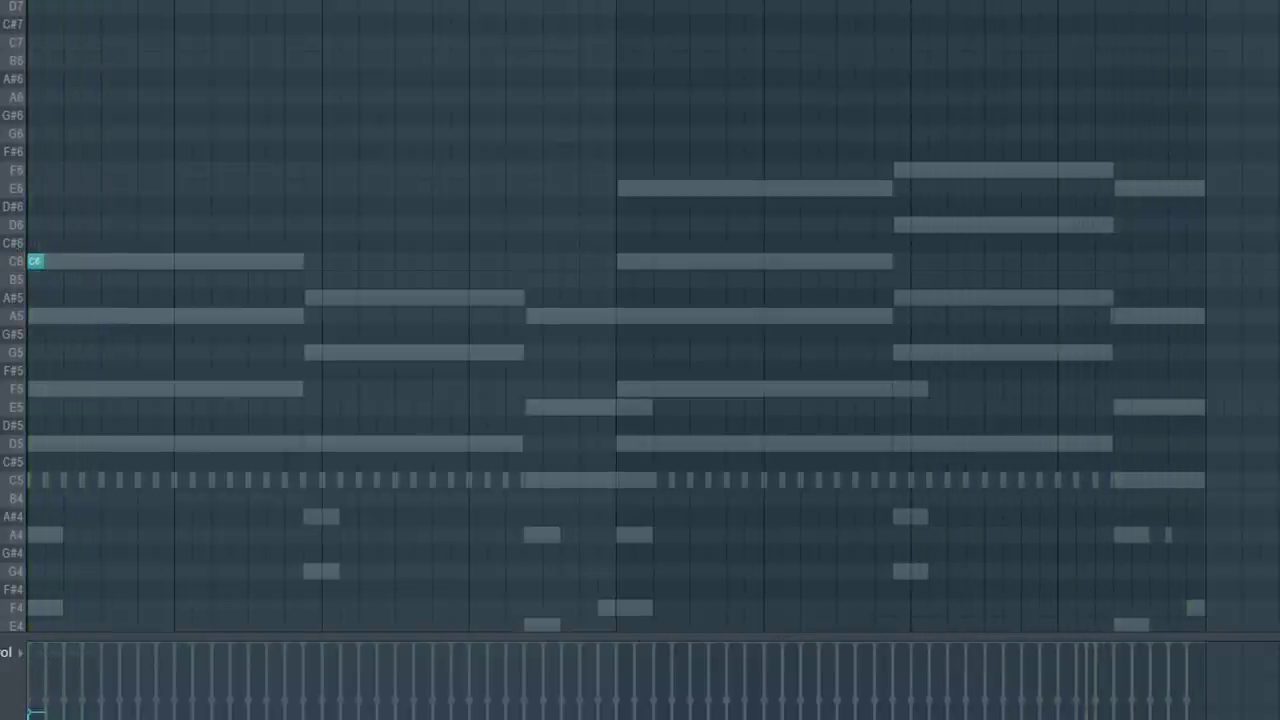
{"action": "key", "text": "space"}
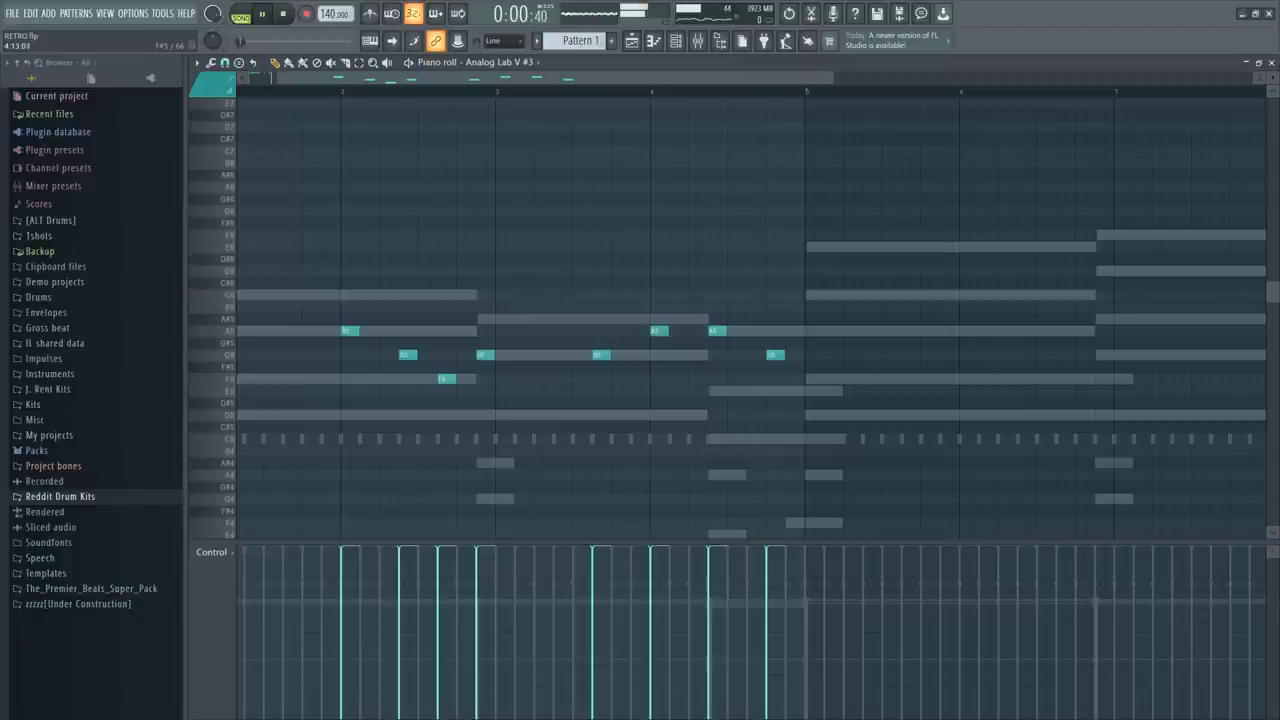
Duplicate the four-bar short-note melody so the copy starts at bar 5, and raise the copy's first note to E6
{"action": "scroll", "coordinate": [767, 367], "scroll_direction": "down", "scroll_amount": 2}
{"action": "key", "text": "ctrl+a"}
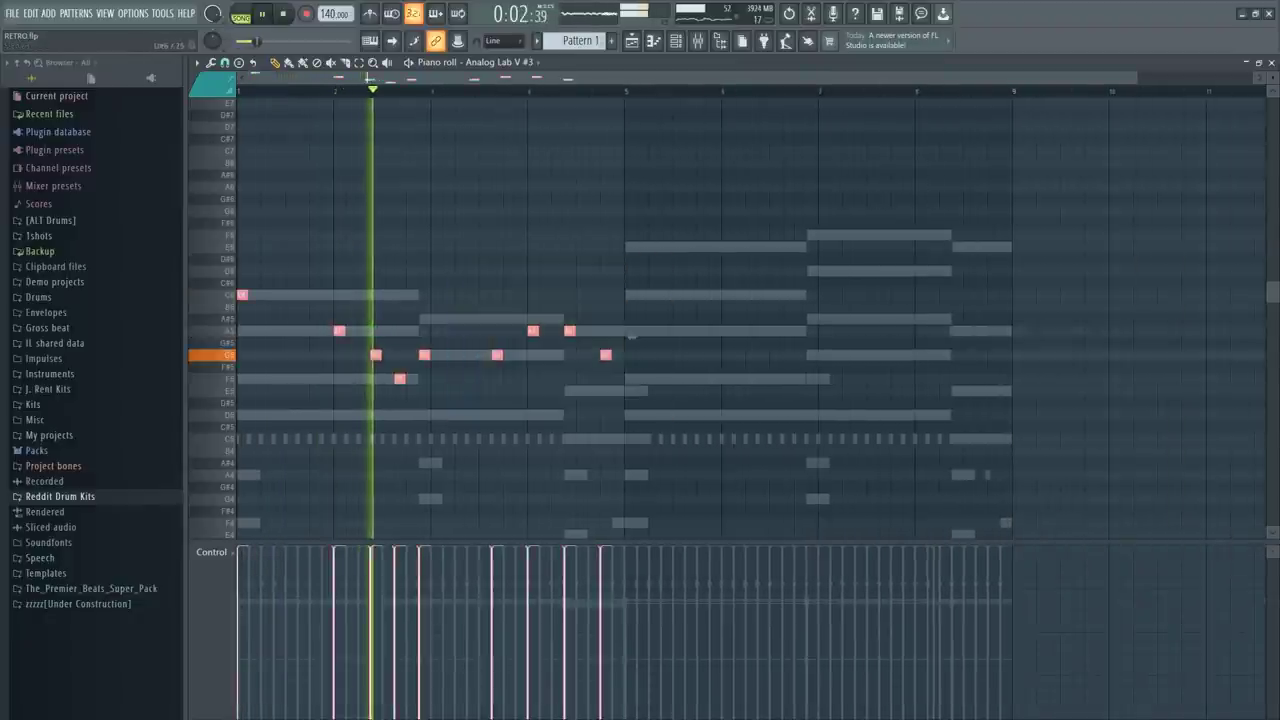
{"action": "left_click_drag", "start_coordinate": [242, 295], "coordinate": [630, 295]}
{"action": "left_click", "coordinate": [629, 296], "text": "ctrl"}
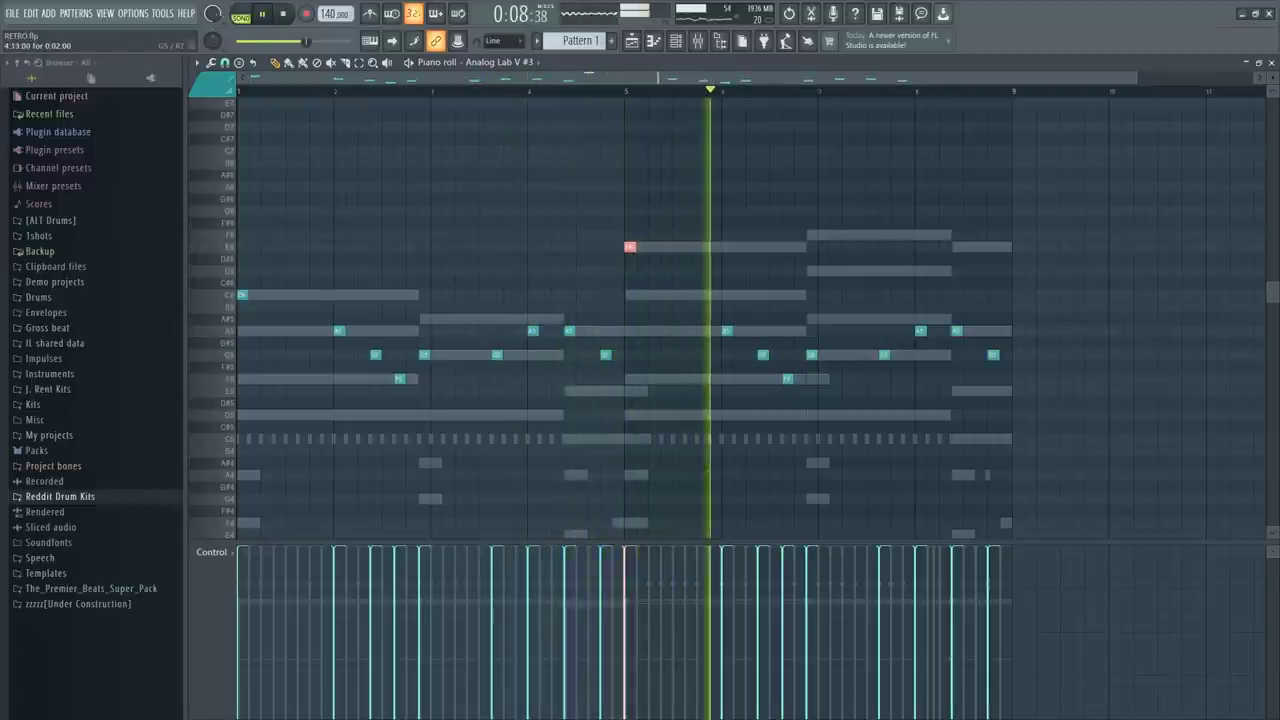
{"action": "double_click", "coordinate": [606, 355]}
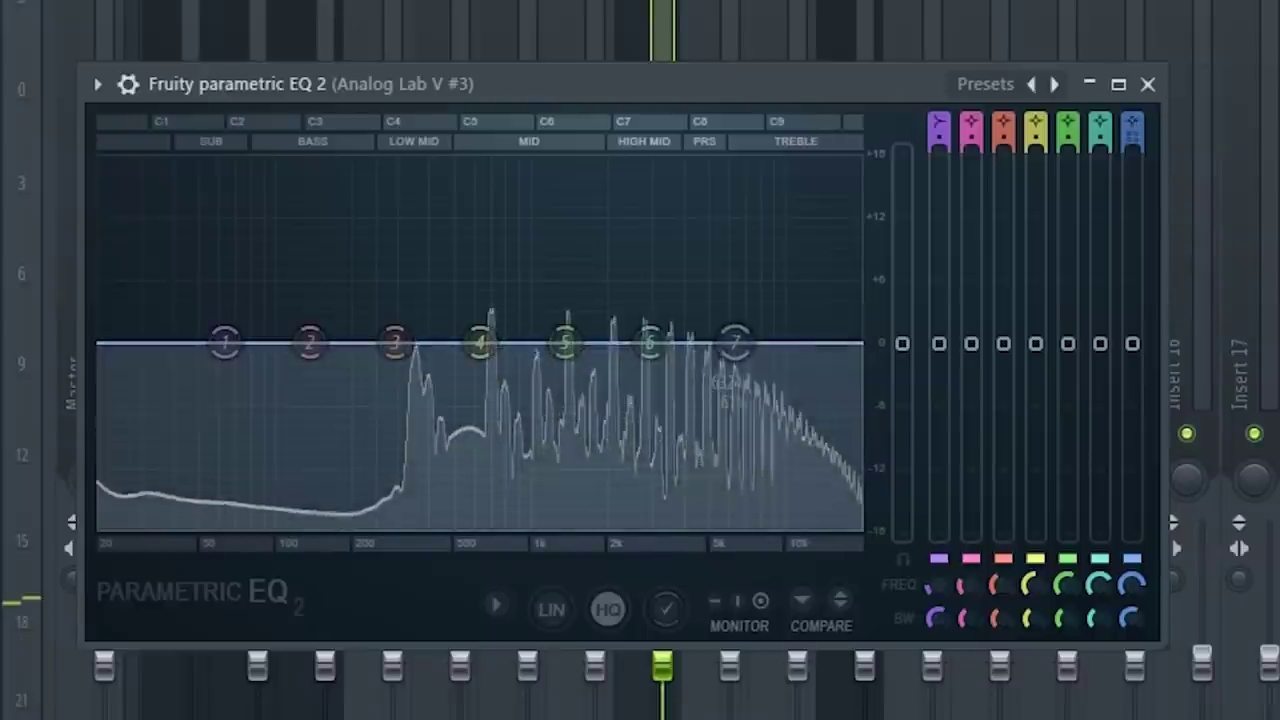
On Analog Lab V #3's parametric EQ, make band 7 a low-pass and band 1 a high-pass, raising band 1's cutoff into the low mids
{"action": "left_click", "coordinate": [1132, 121]}
{"action": "mouse_move", "coordinate": [939, 137]}
{"action": "left_mouse_down"}
{"action": "mouse_move", "coordinate": [939, 112]}
{"action": "mouse_move", "coordinate": [939, 132]}
{"action": "left_mouse_up"}
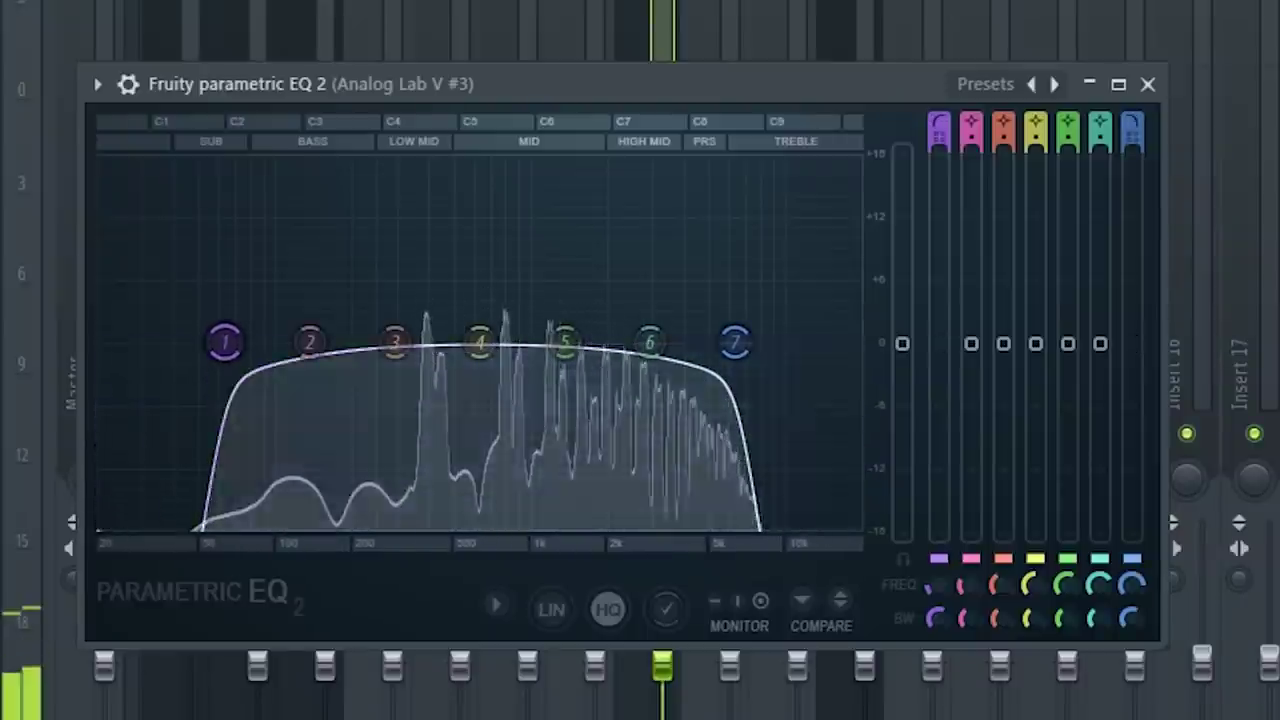
{"action": "left_click_drag", "start_coordinate": [225, 343], "coordinate": [409, 342]}
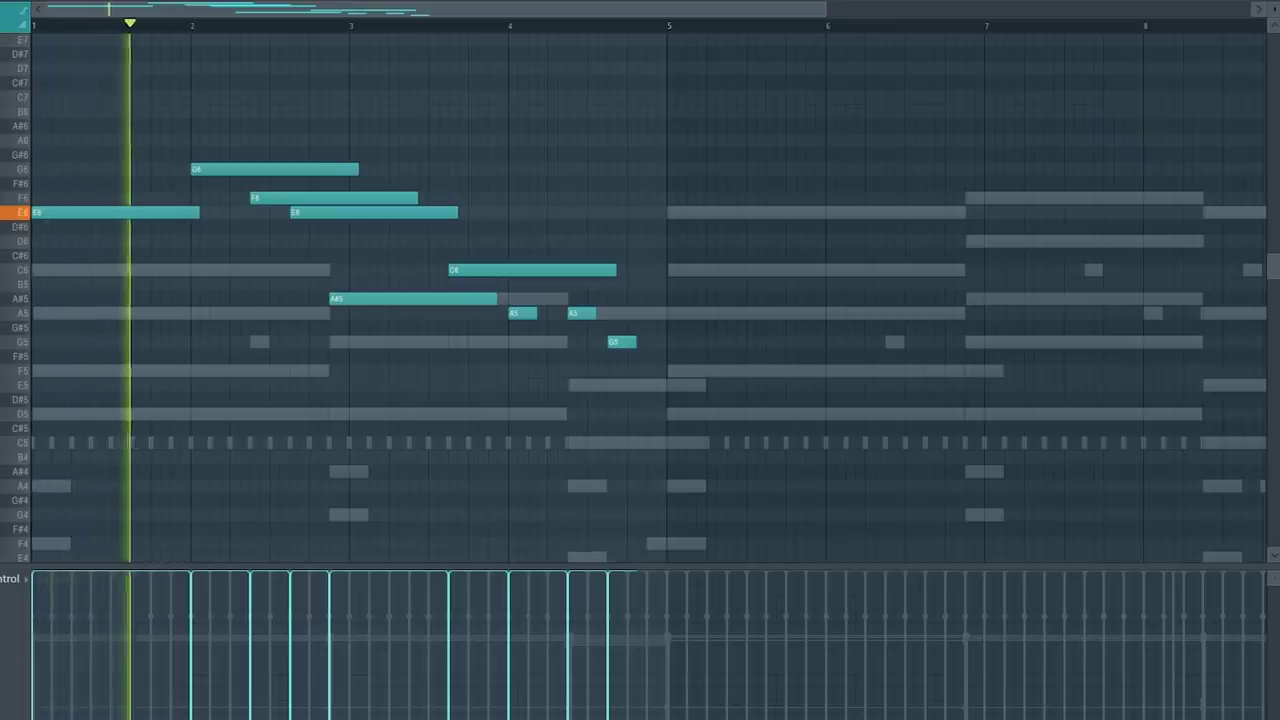
Duplicate all the sustained melody notes of bars 1 to 4 so they repeat from bar 5, and shorten the copied F6 note
{"action": "left_click_drag", "start_coordinate": [664, 403], "coordinate": [40, 100]}
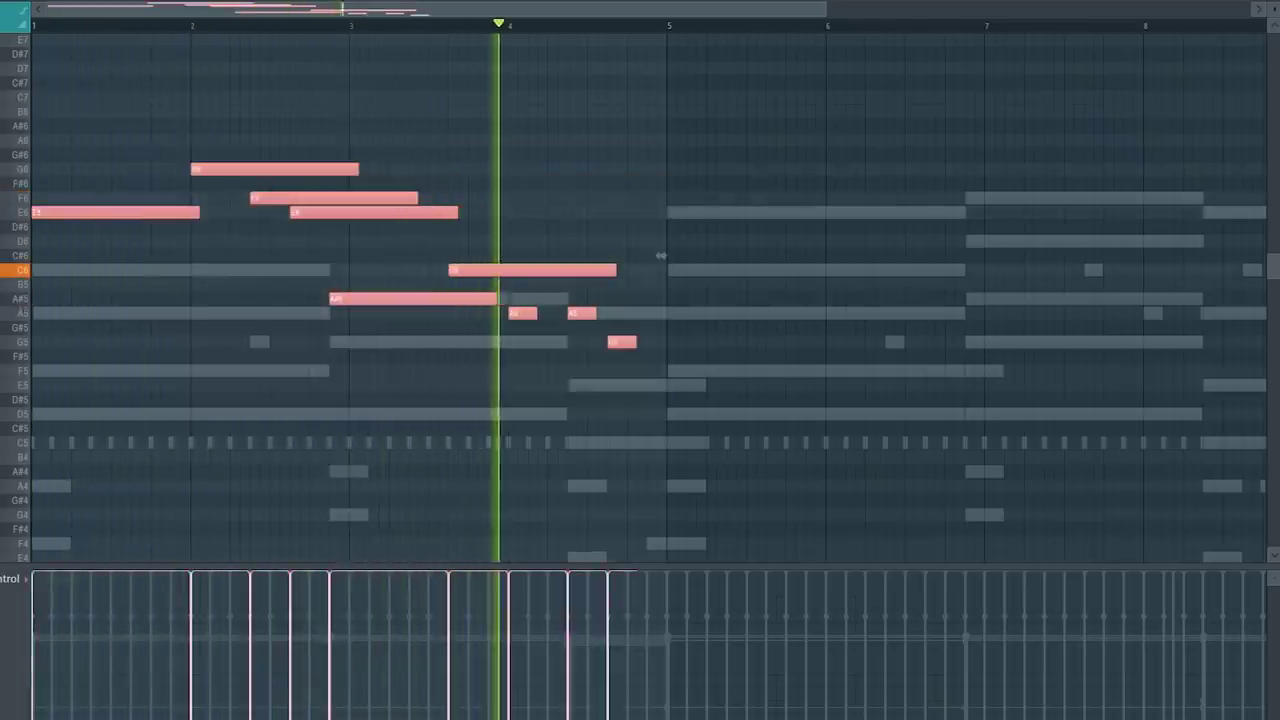
{"action": "left_click_drag", "start_coordinate": [110, 212], "coordinate": [744, 212]}
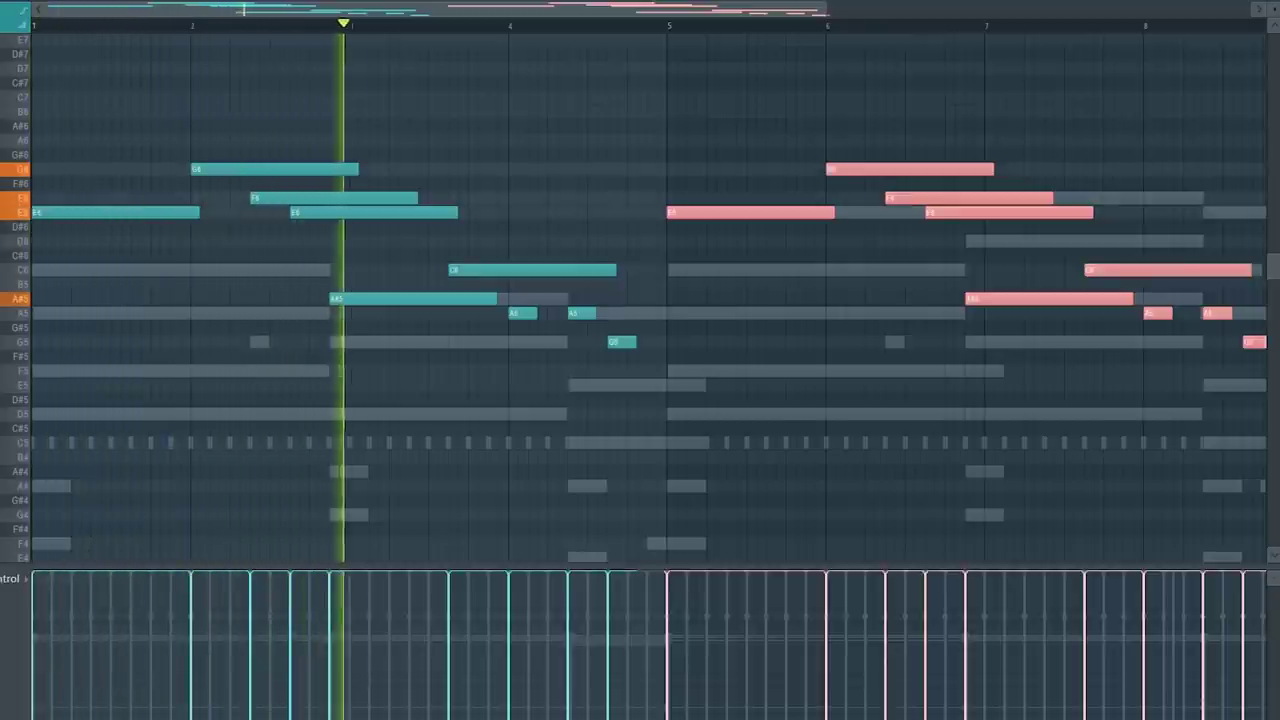
{"action": "left_click", "coordinate": [1048, 299], "text": "ctrl"}
{"action": "left_click_drag", "start_coordinate": [1050, 198], "coordinate": [971, 198]}
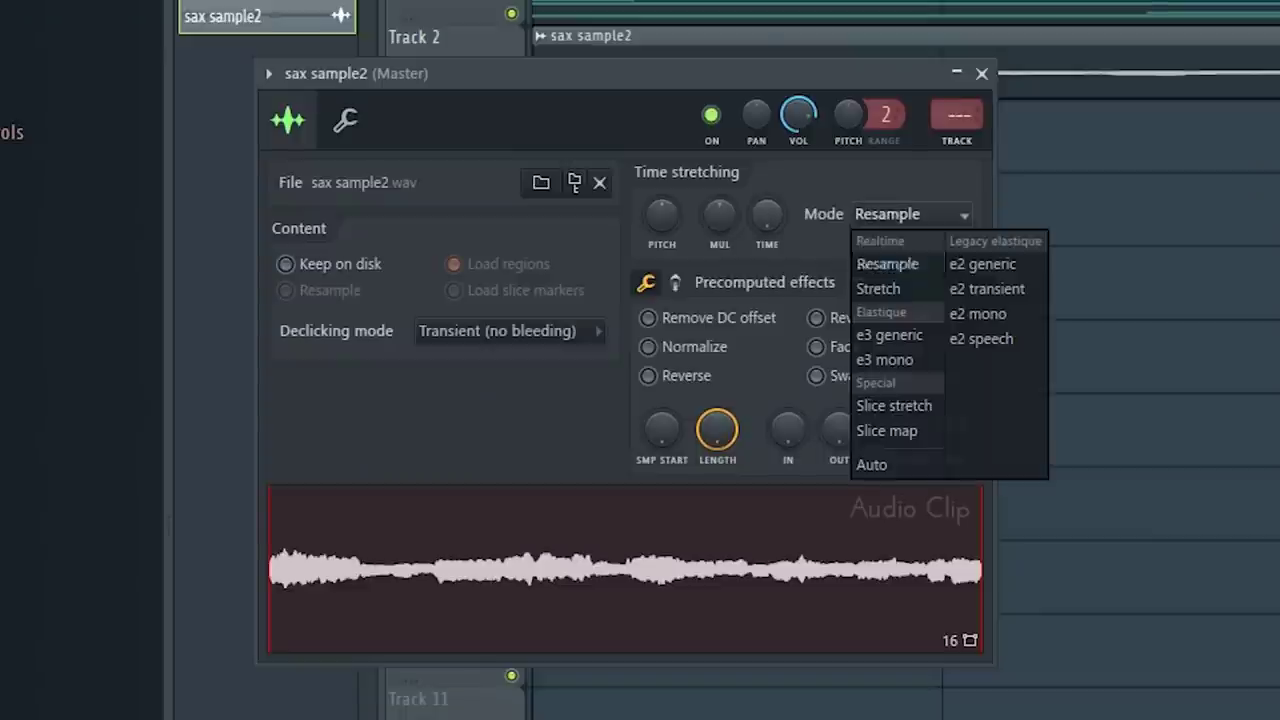
Set the time-stretching mode of sax sample2 to Stretch and route the sample to mixer track 14
{"action": "left_click", "coordinate": [880, 288]}
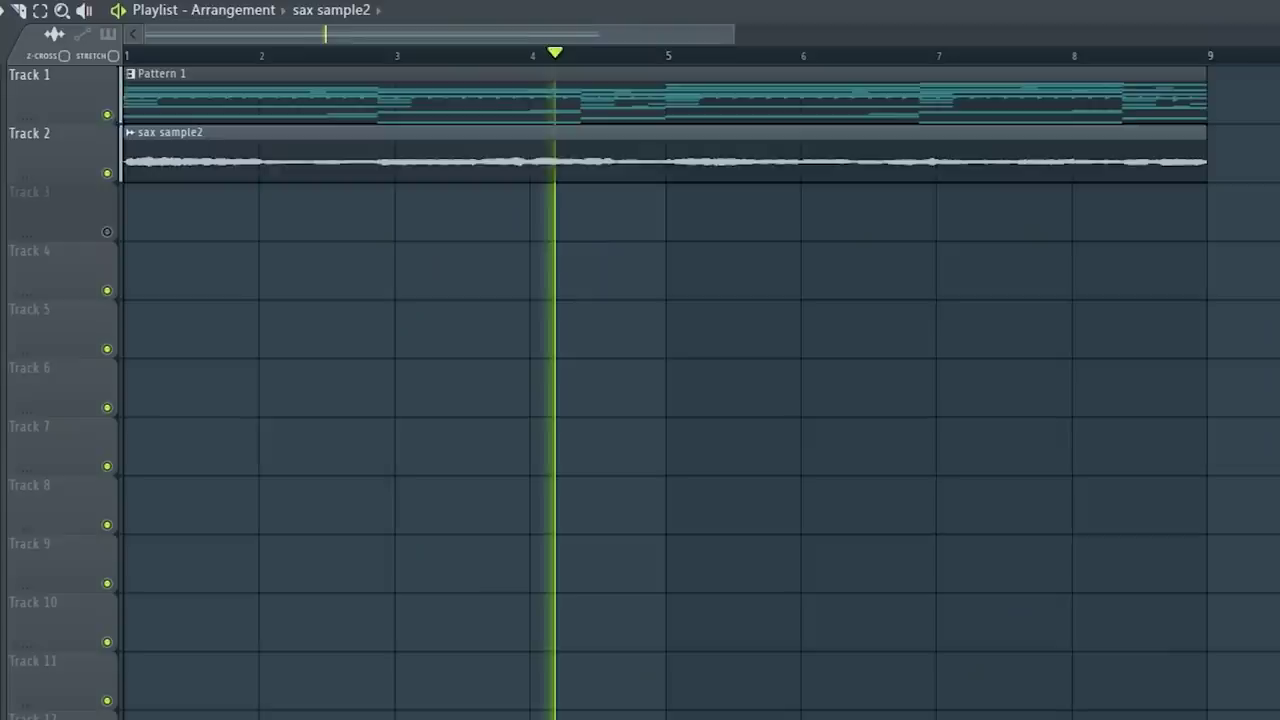
{"action": "scroll", "coordinate": [692, 390], "scroll_direction": "down", "scroll_amount": 1}
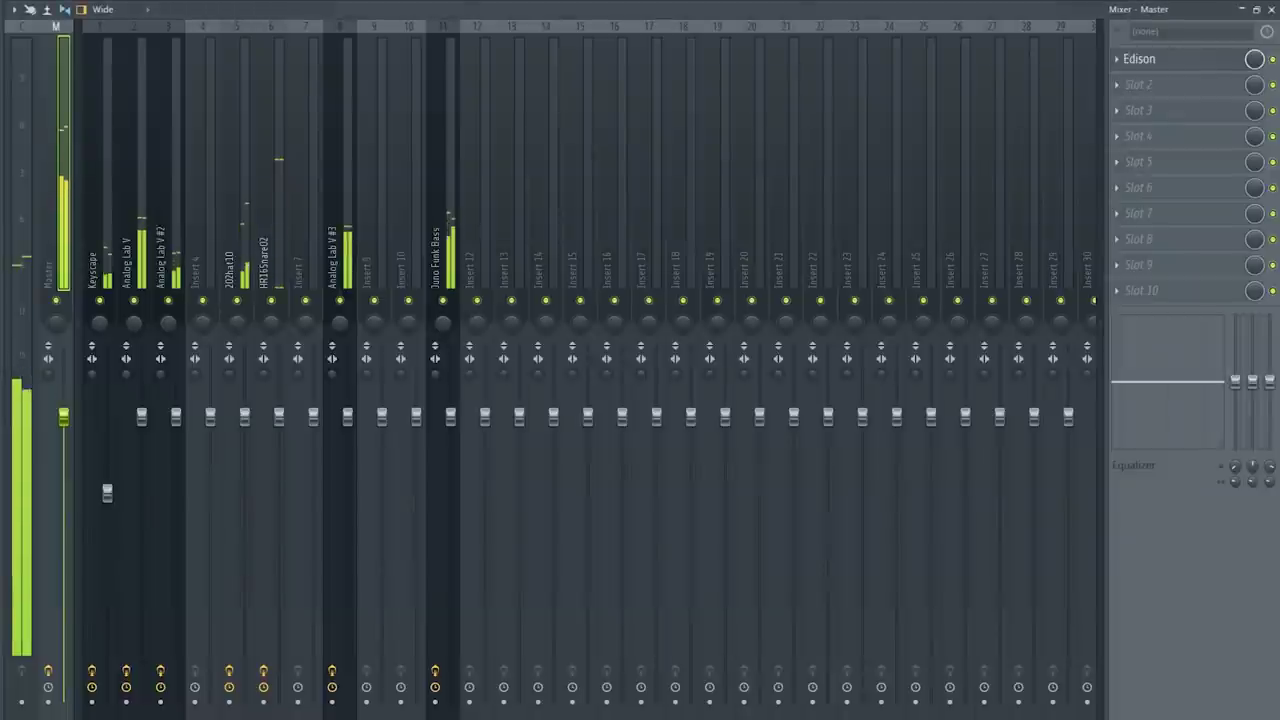
{"action": "right_click", "coordinate": [546, 180]}
{"action": "left_click", "coordinate": [808, 182]}
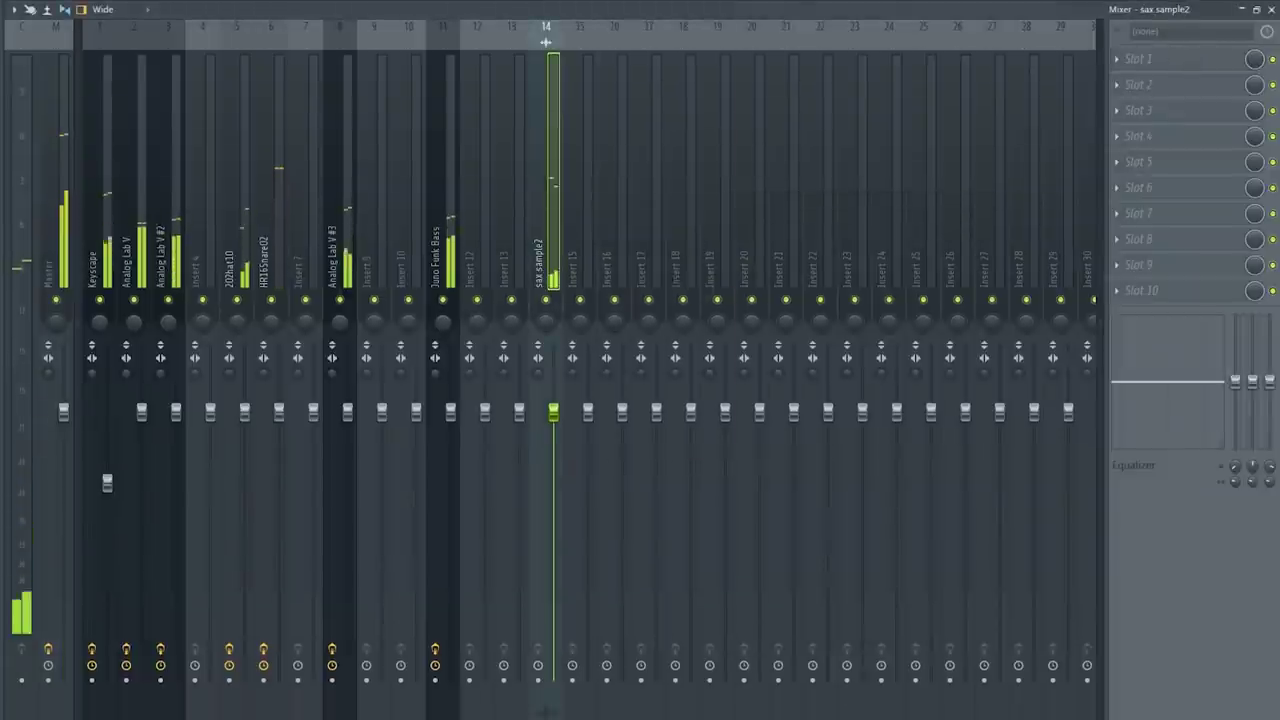